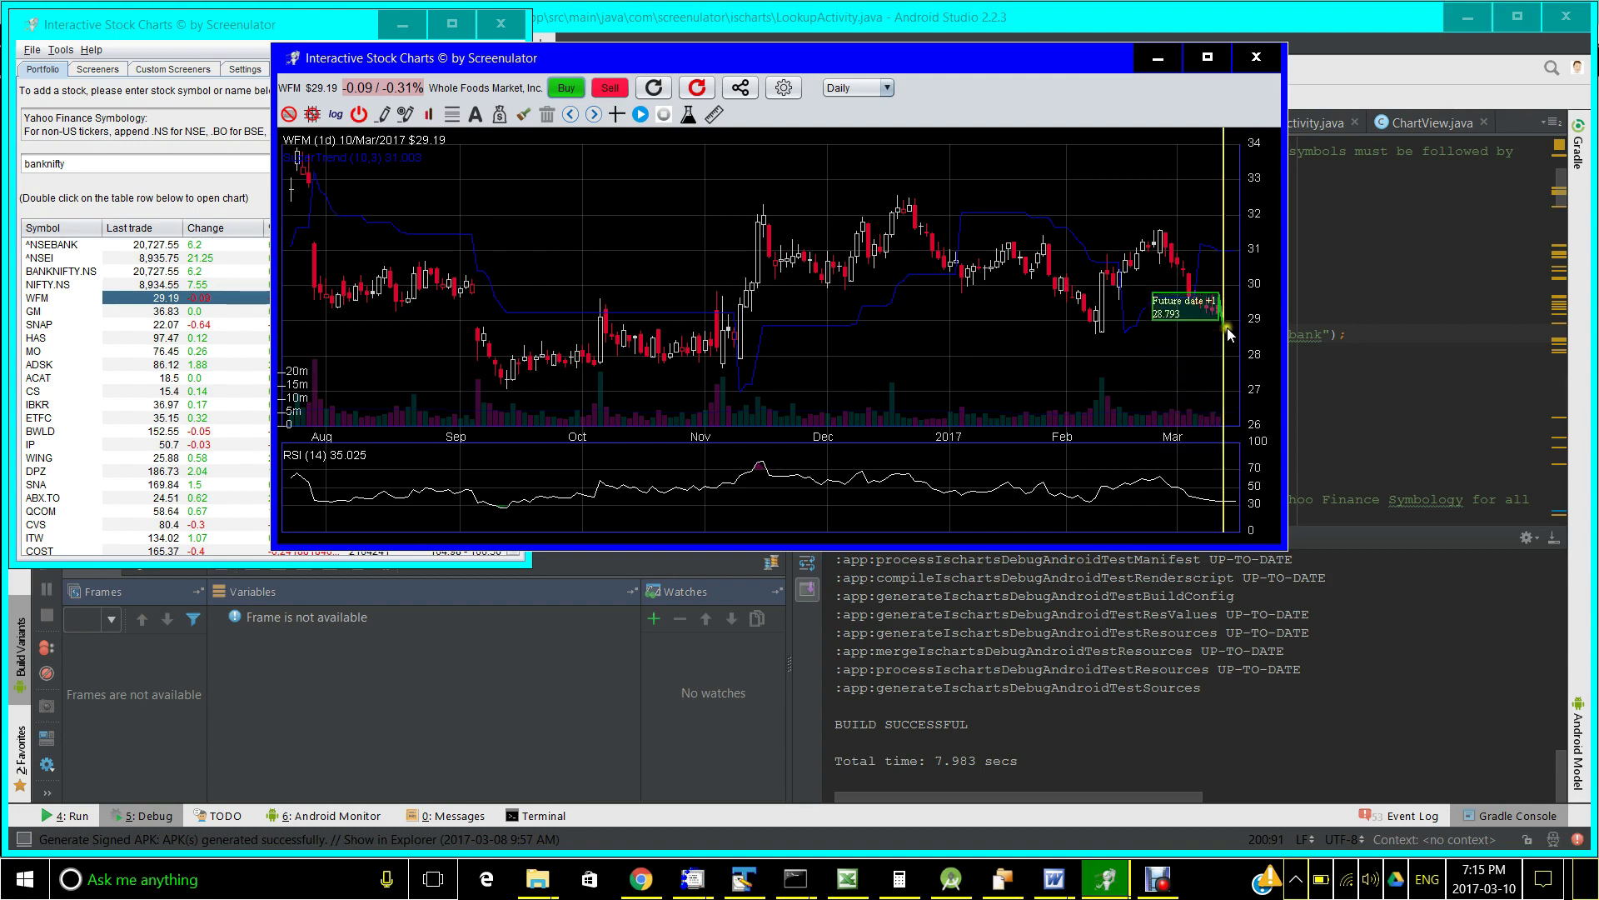
# Turn on the Indicator Playground and pull the last WFM price down to 28.959
pyautogui.moveTo(1225, 314)
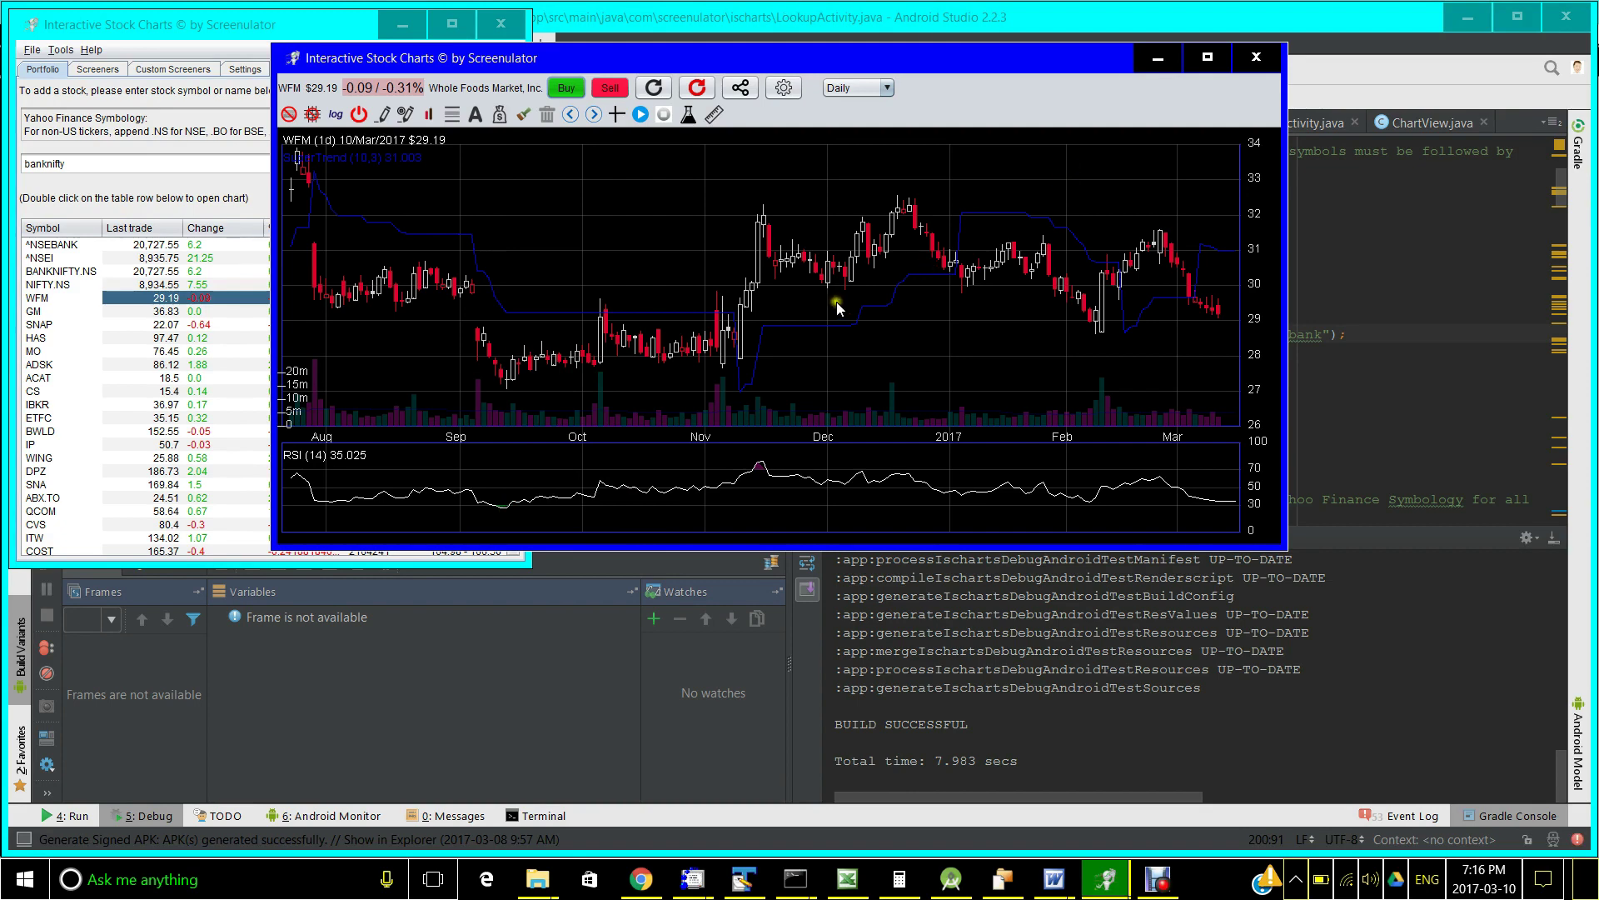
pyautogui.moveTo(763, 469)
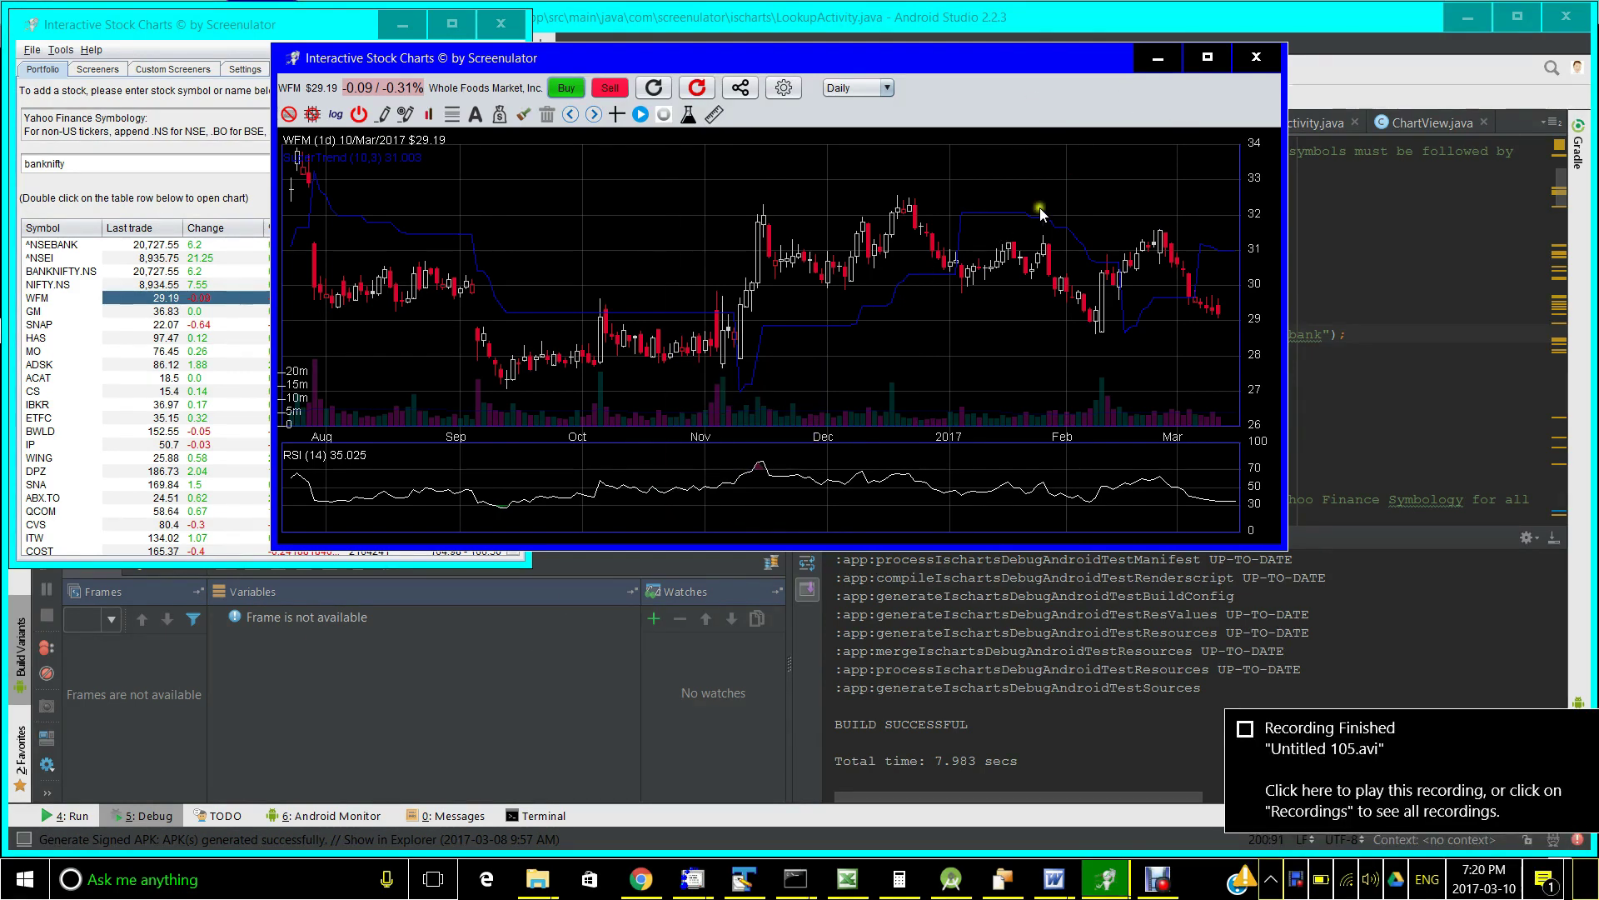
pyautogui.moveTo(1221, 317)
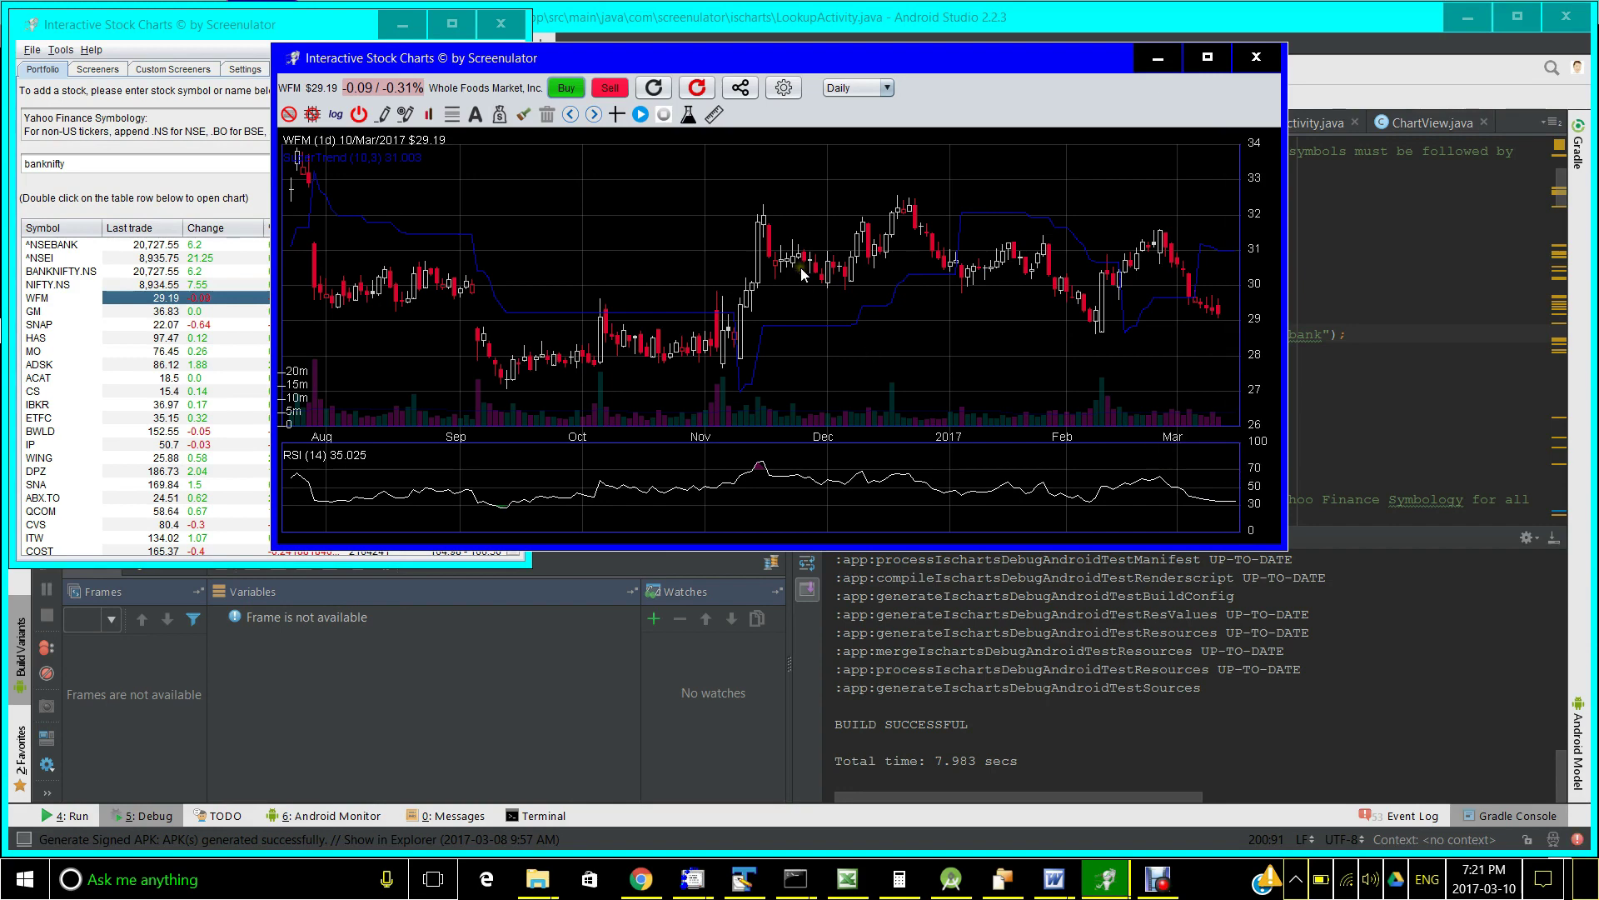
pyautogui.click(712, 121)
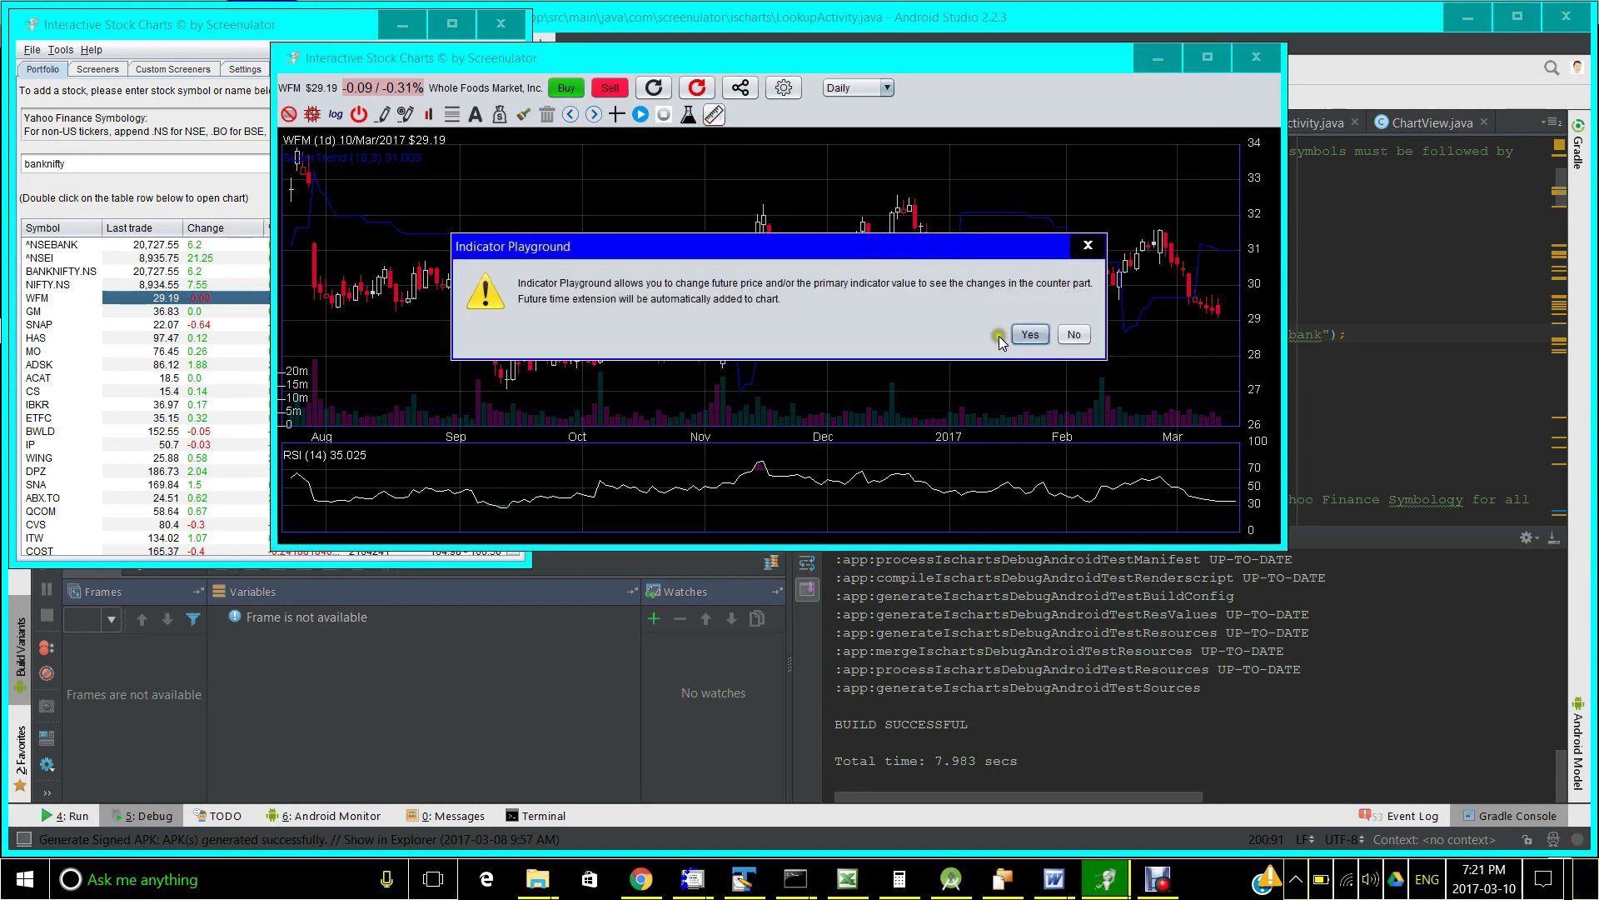
pyautogui.click(1028, 334)
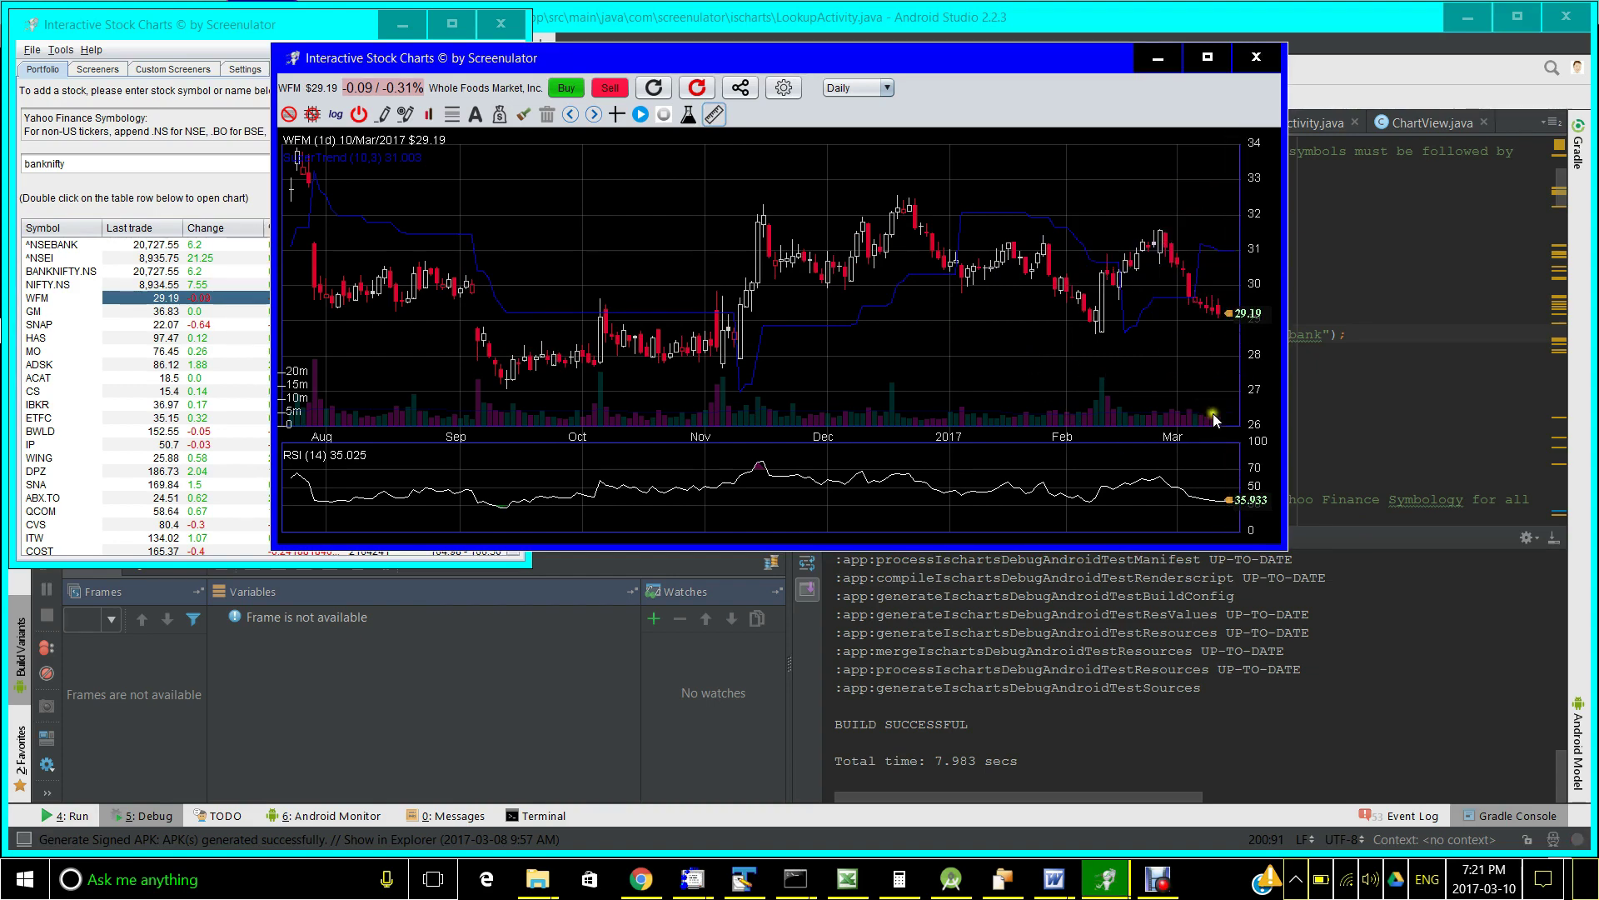
pyautogui.moveTo(1214, 523)
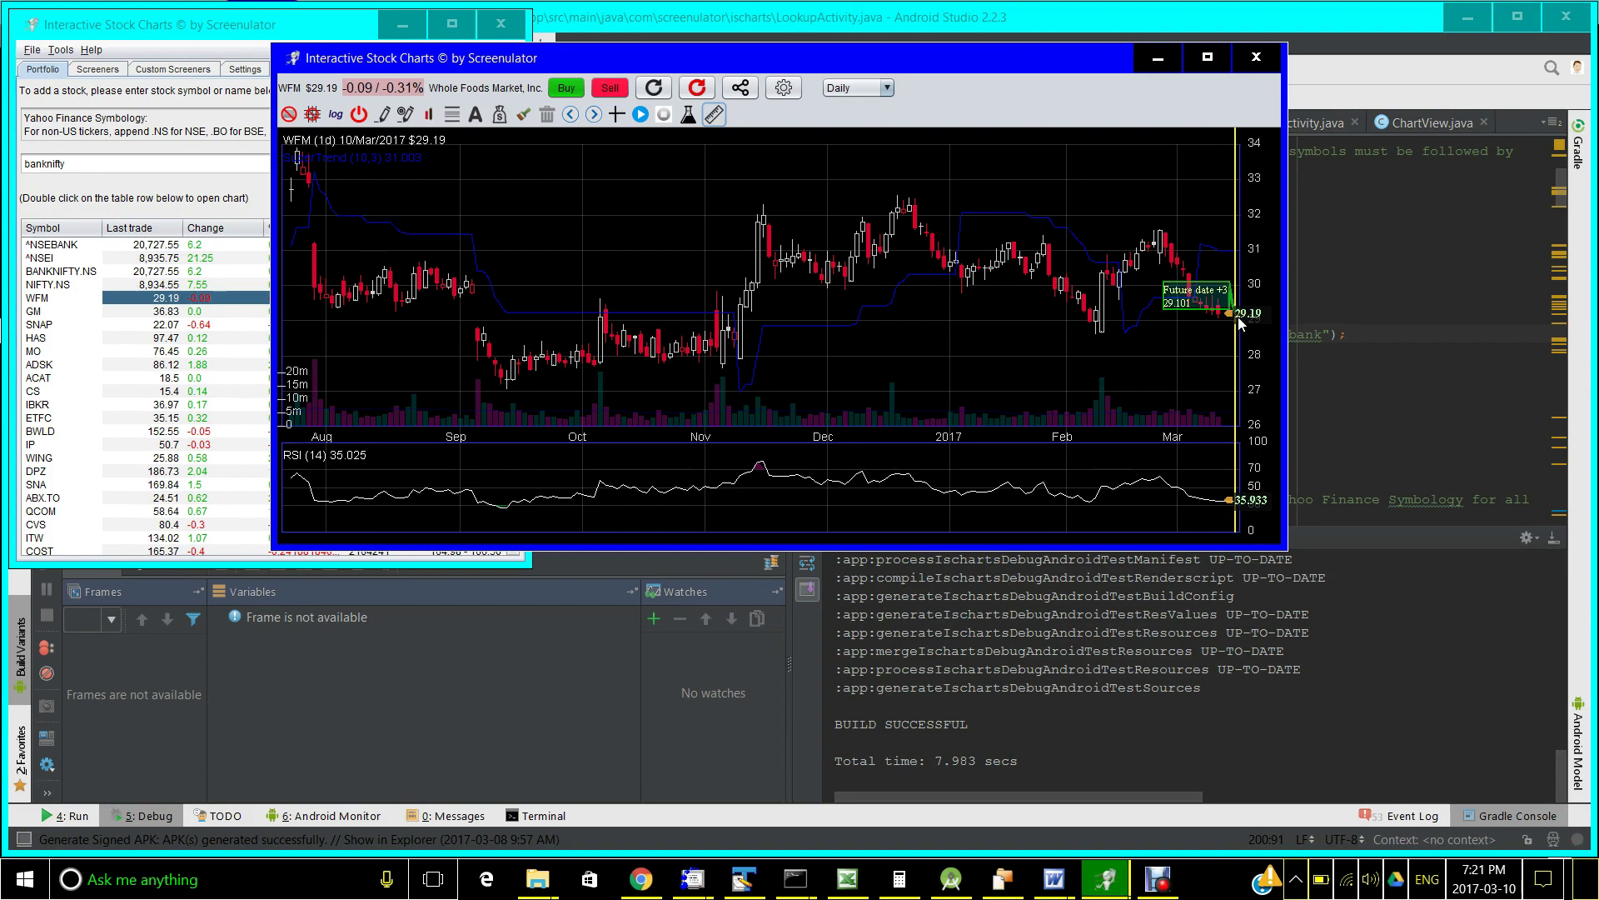
pyautogui.moveTo(1238, 323)
pyautogui.mouseDown()
pyautogui.moveTo(1237, 237)
pyautogui.moveTo(1250, 350)
pyautogui.moveTo(1228, 201)
pyautogui.moveTo(1251, 342)
pyautogui.mouseUp()
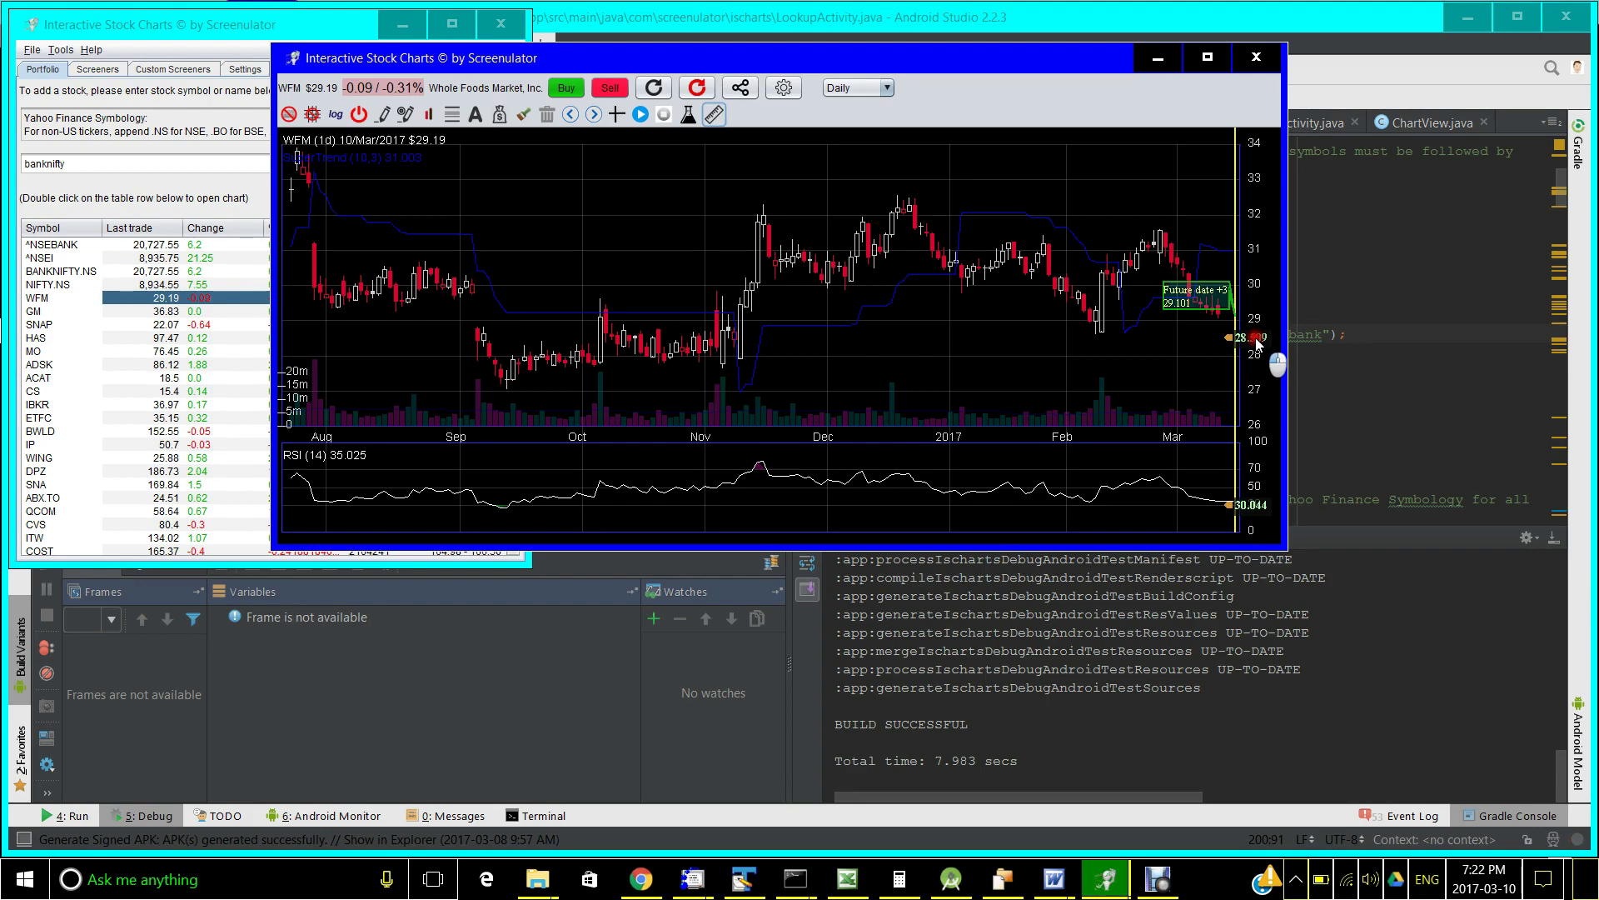
# Lower the projected WFM price to 28.509 so RSI drops near 30, then raise it to 30.894
pyautogui.moveTo(1256, 337)
pyautogui.mouseDown()
pyautogui.moveTo(1233, 368)
pyautogui.moveTo(1241, 340)
pyautogui.moveTo(1245, 354)
pyautogui.mouseUp()
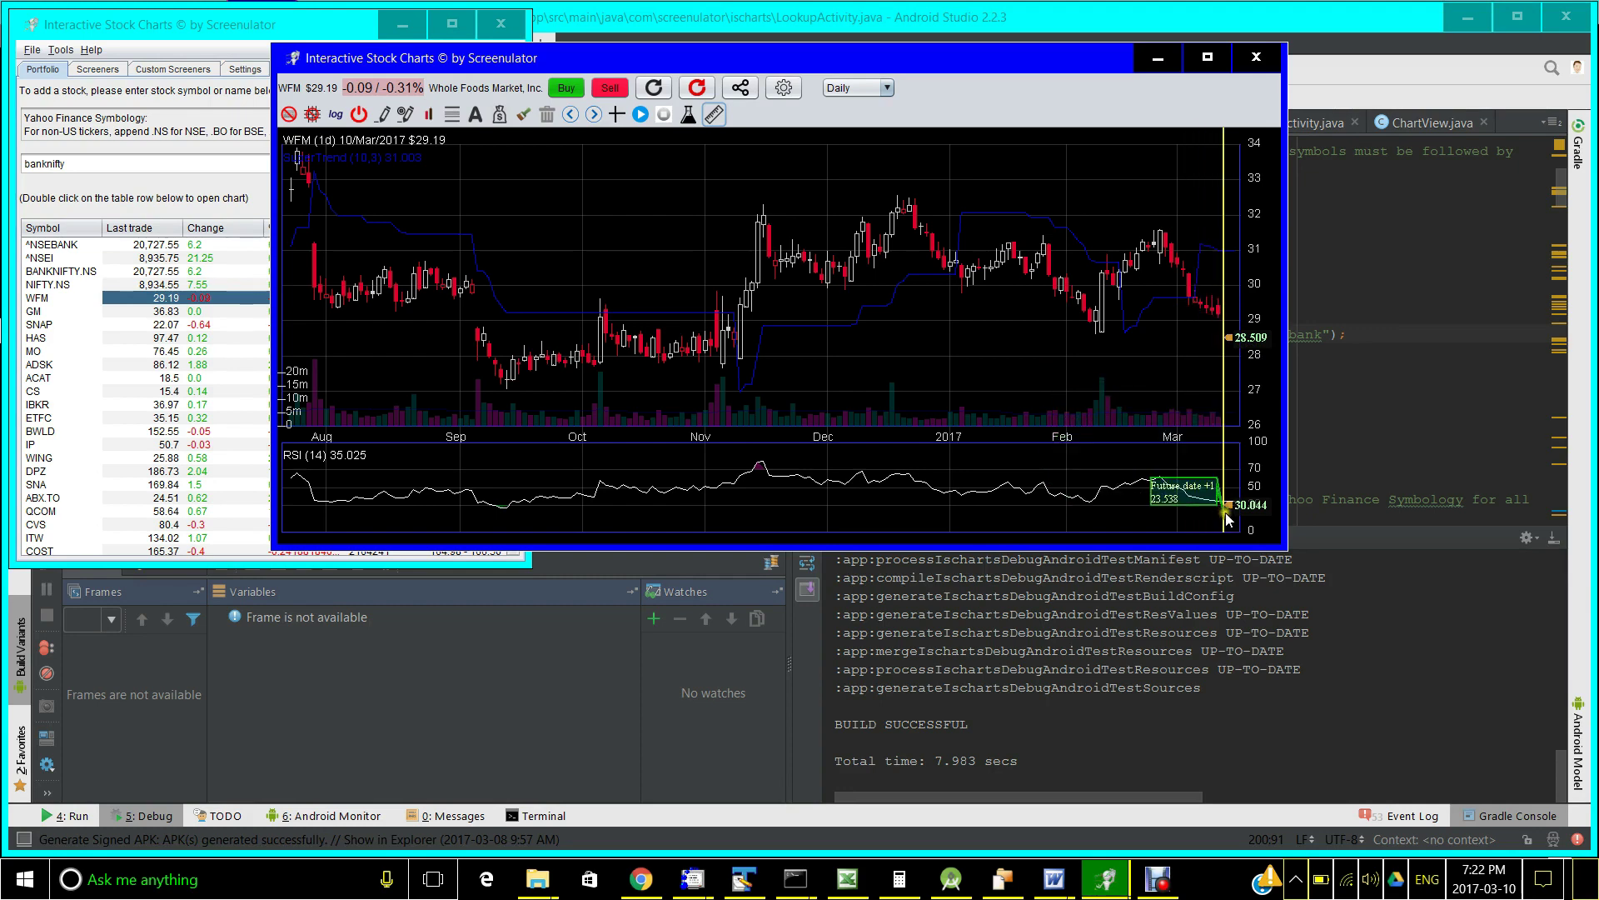
pyautogui.moveTo(1231, 339); pyautogui.dragTo(1232, 342)
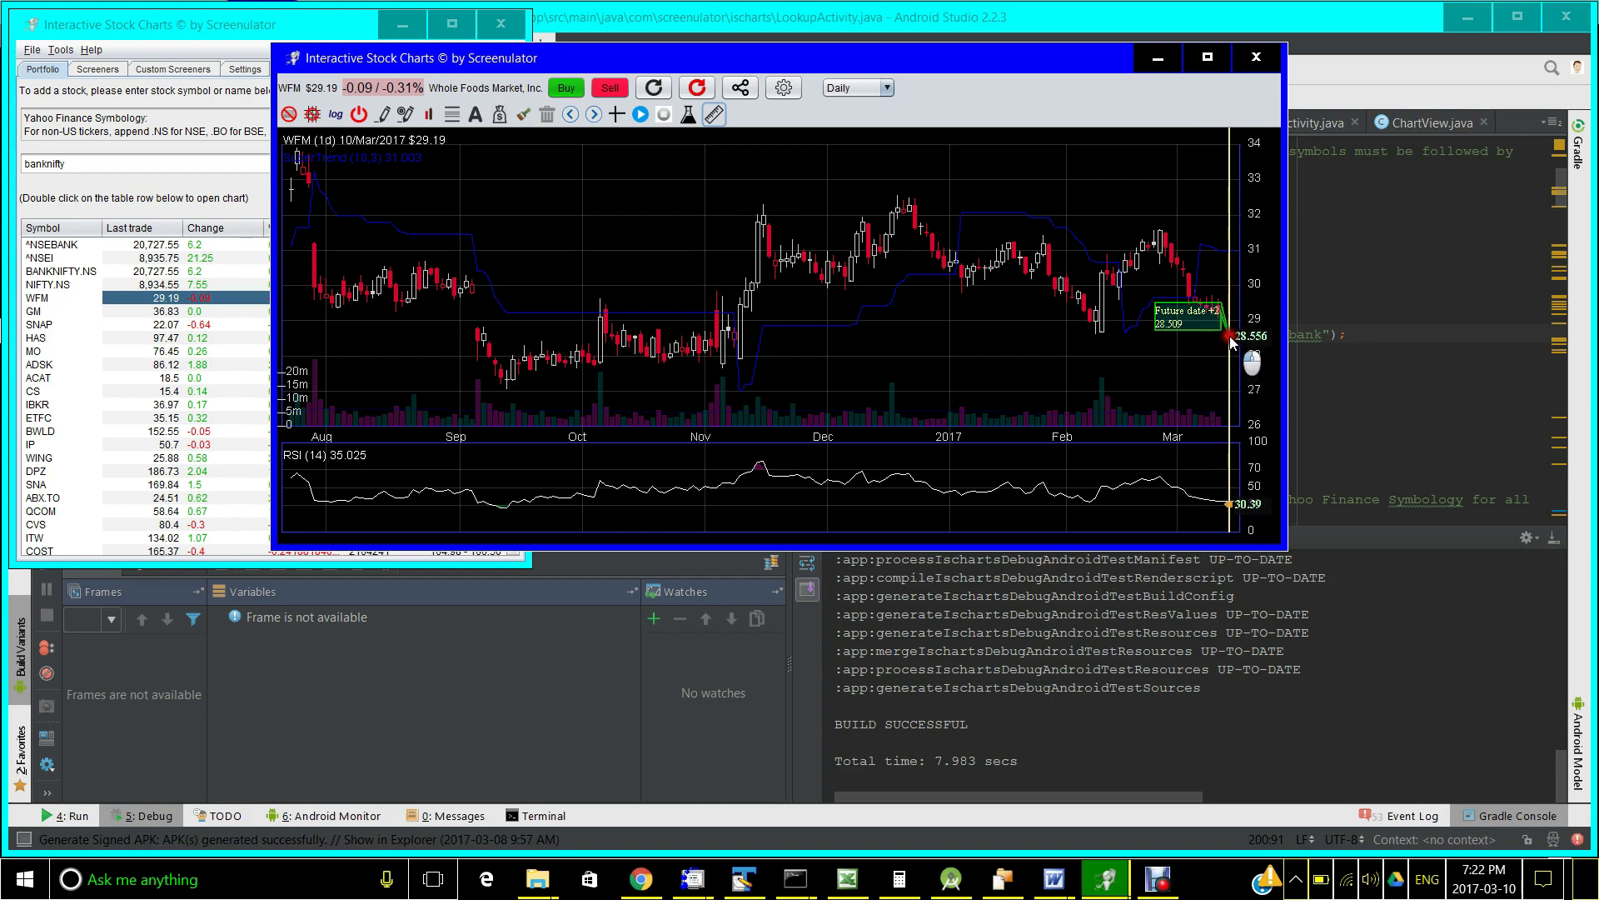
pyautogui.moveTo(1232, 342); pyautogui.dragTo(1232, 344)
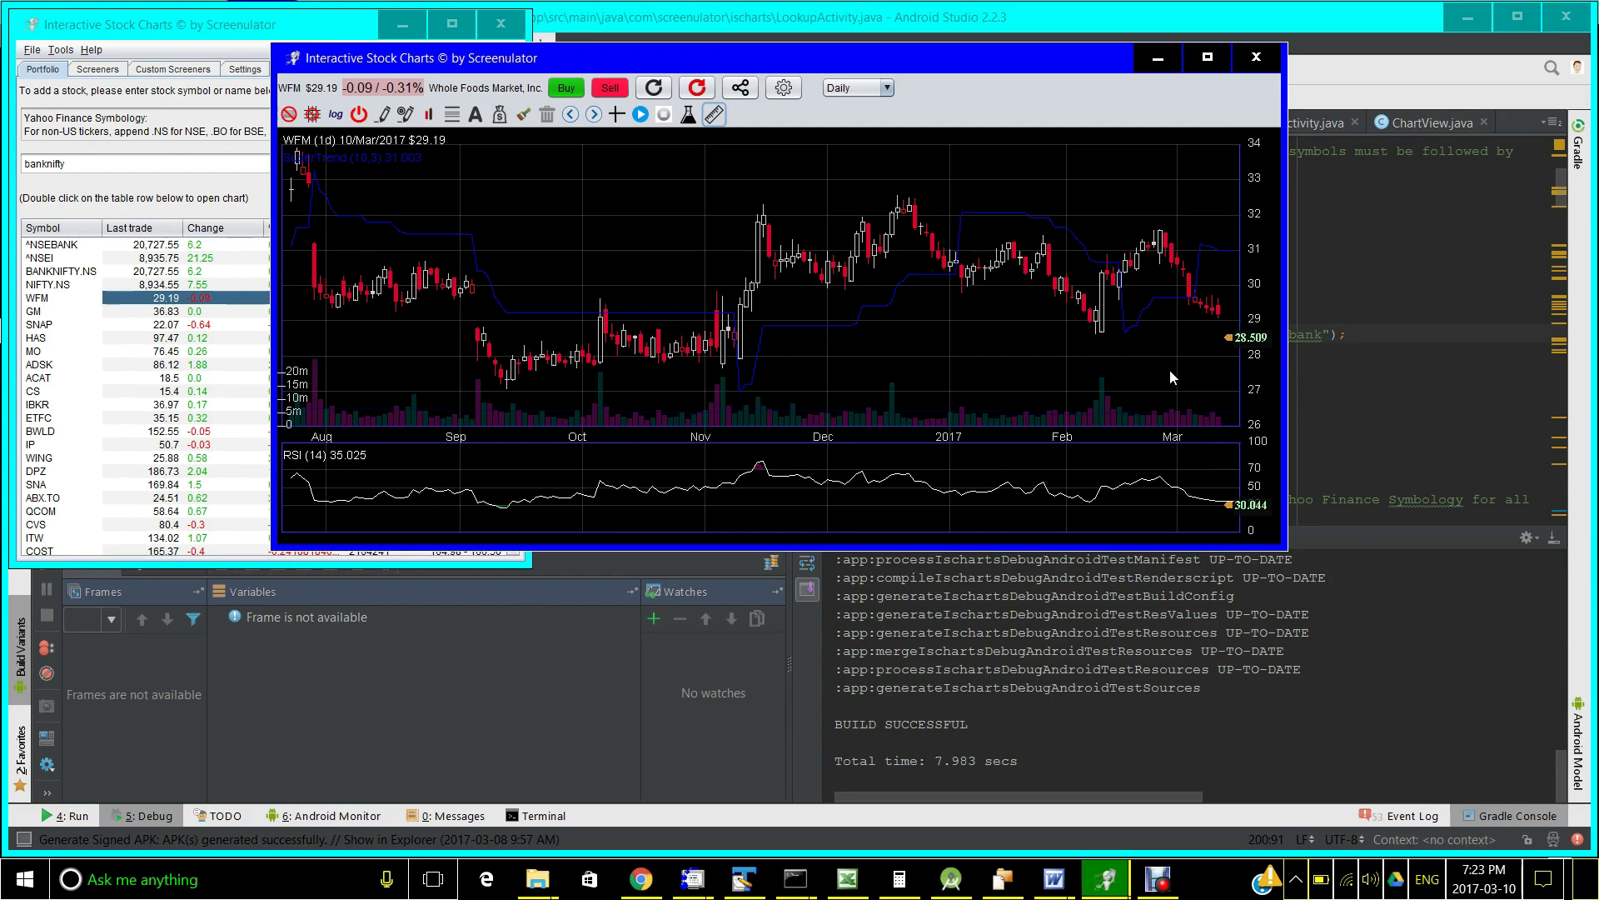
pyautogui.moveTo(1249, 512)
pyautogui.mouseDown()
pyautogui.moveTo(1238, 319)
pyautogui.moveTo(1259, 514)
pyautogui.moveTo(1260, 473)
pyautogui.mouseUp()
# Raise the projected price to about 33.16, pushing the RSI (14) reading to 70.093
pyautogui.click(1259, 514)
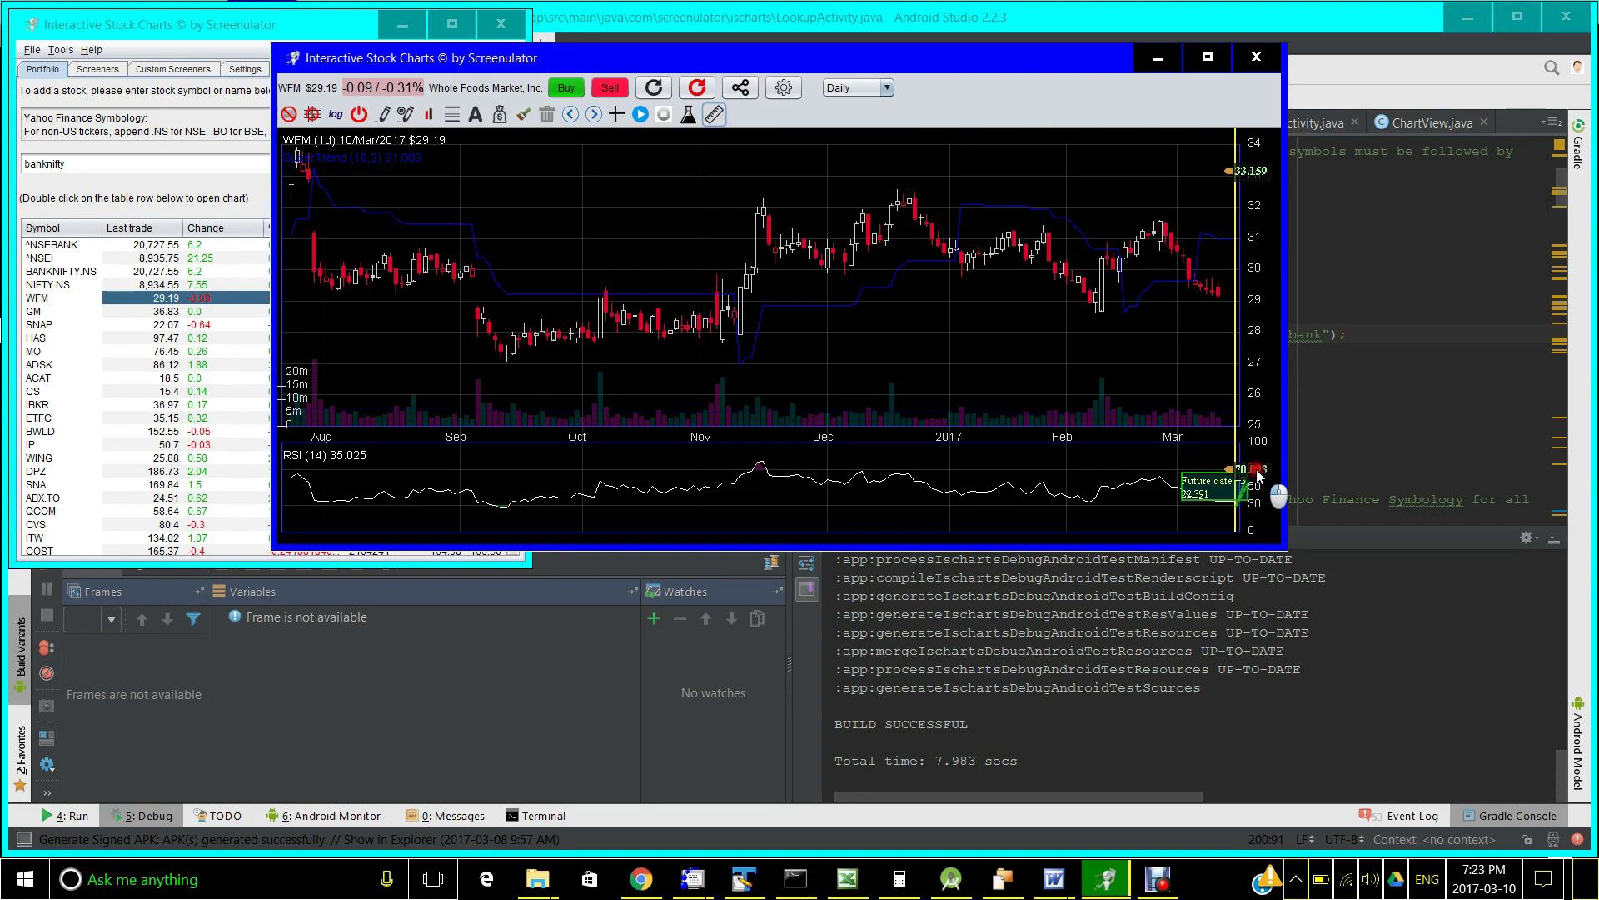
pyautogui.moveTo(1259, 474); pyautogui.dragTo(1259, 475)
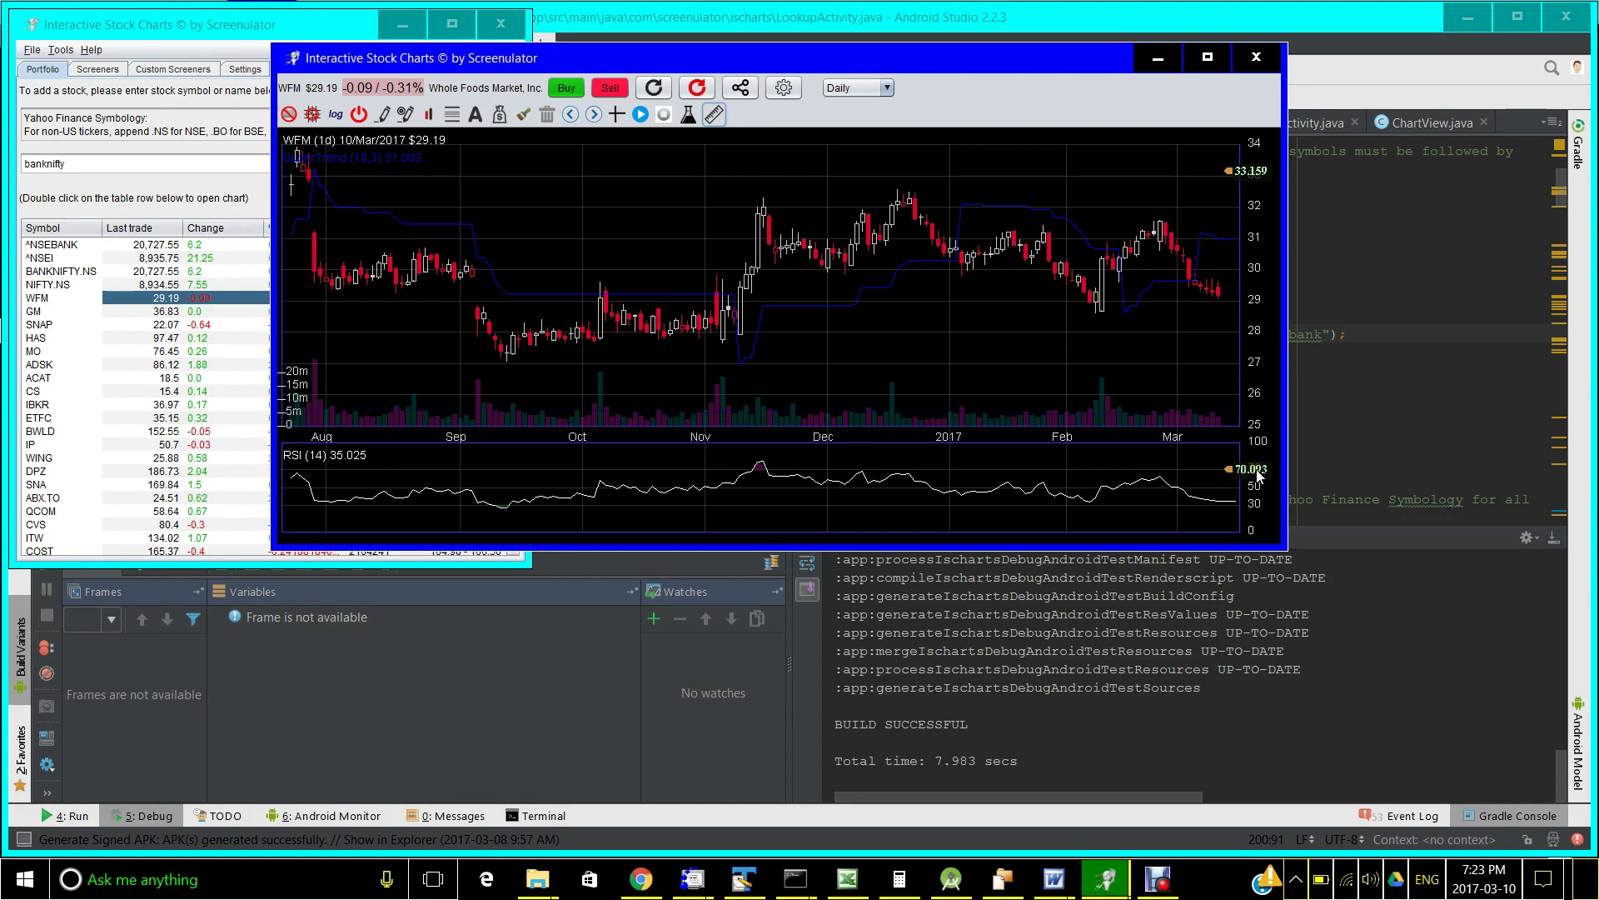
pyautogui.click(1200, 342)
pyautogui.moveTo(1205, 184); pyautogui.dragTo(1262, 208)
pyautogui.hotkey('ctrl', 'F11')
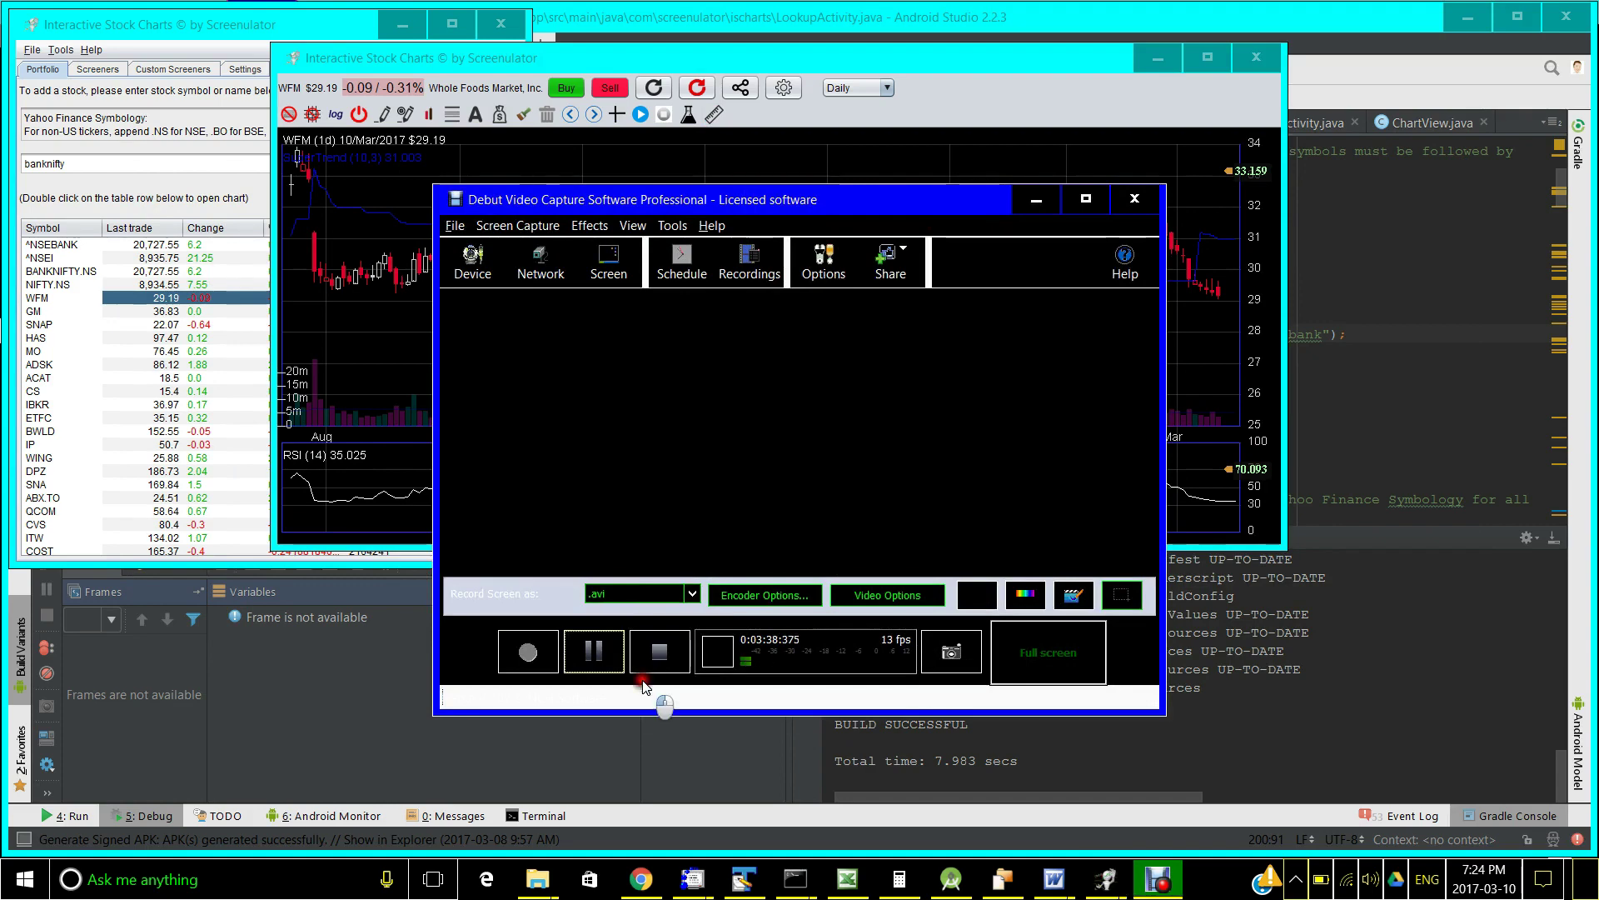
# Stop the screen recording, set the projected price near 30.8, and open the indicator list
pyautogui.click(649, 664)
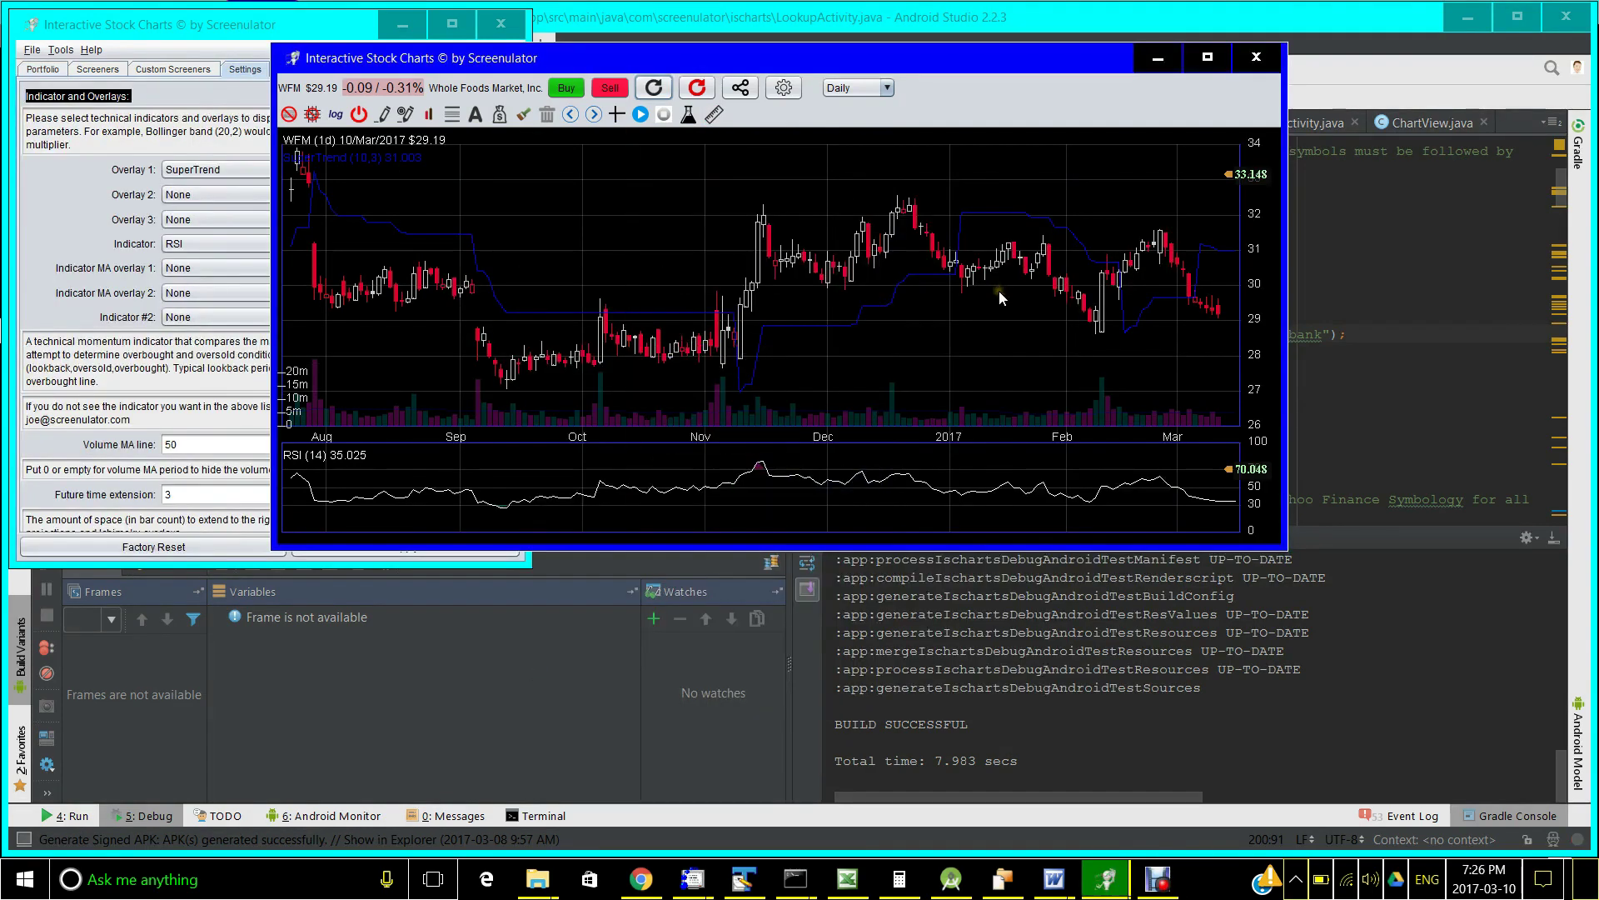
pyautogui.moveTo(1262, 197); pyautogui.dragTo(1262, 475)
pyautogui.moveTo(1252, 256)
pyautogui.mouseDown()
pyautogui.moveTo(1249, 182)
pyautogui.moveTo(1251, 383)
pyautogui.moveTo(1250, 275)
pyautogui.moveTo(1247, 379)
pyautogui.moveTo(1225, 191)
pyautogui.mouseUp()
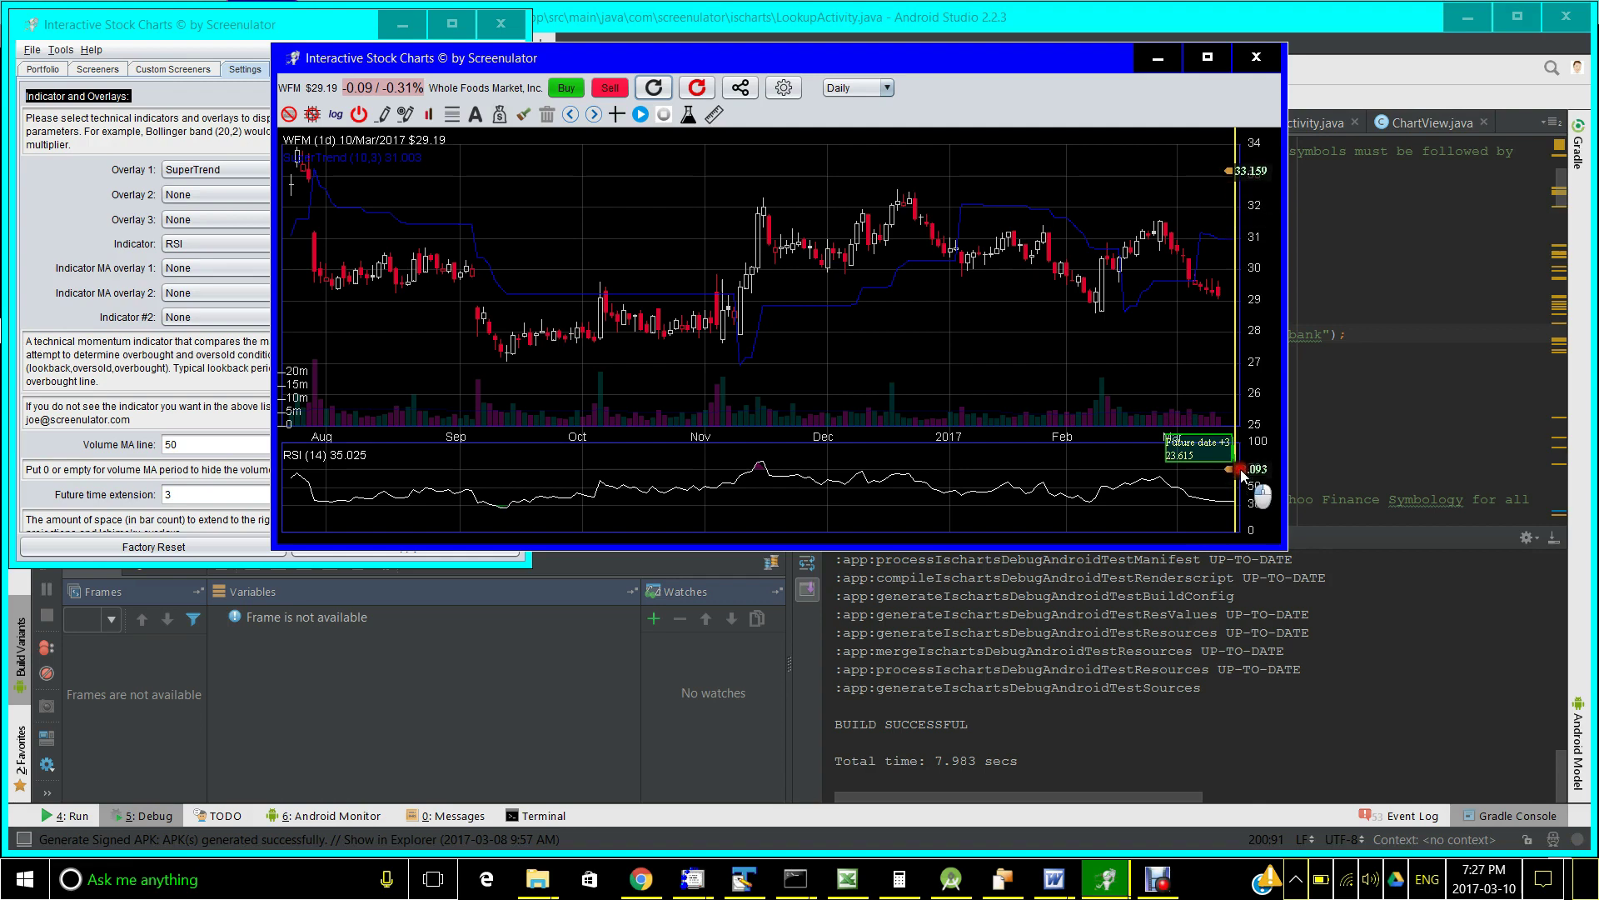
pyautogui.click(1255, 185)
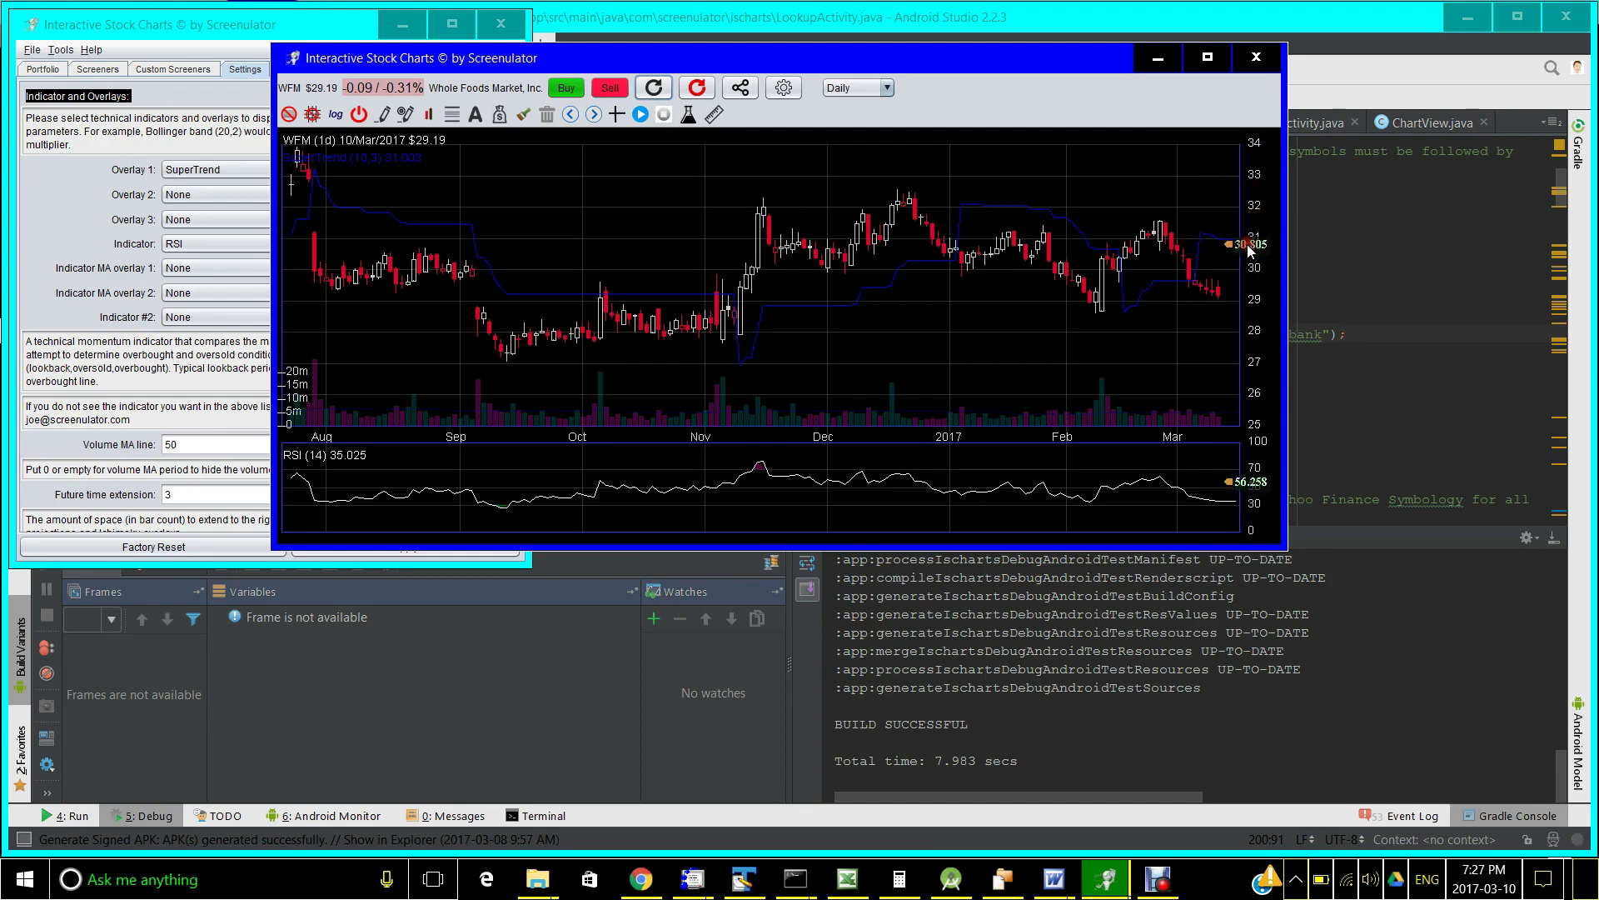
pyautogui.click(256, 243)
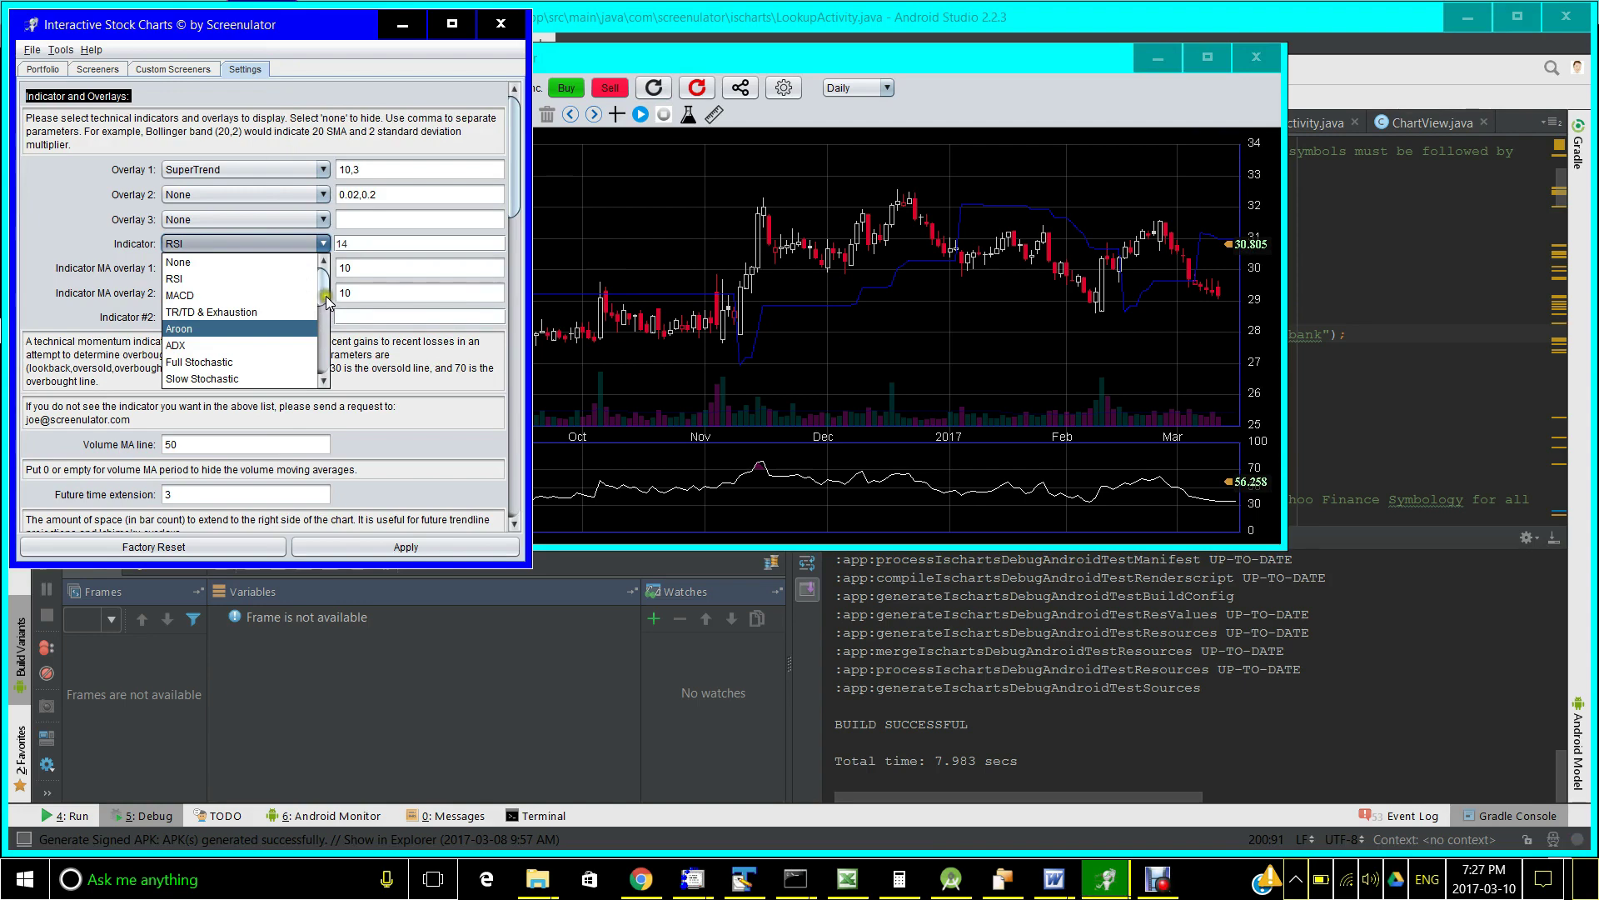
# Choose CCI from the Indicator list and apply it, showing CCI (20) at -127.92
pyautogui.scroll(-4, 326, 338)
pyautogui.moveTo(326, 343); pyautogui.dragTo(327, 340)
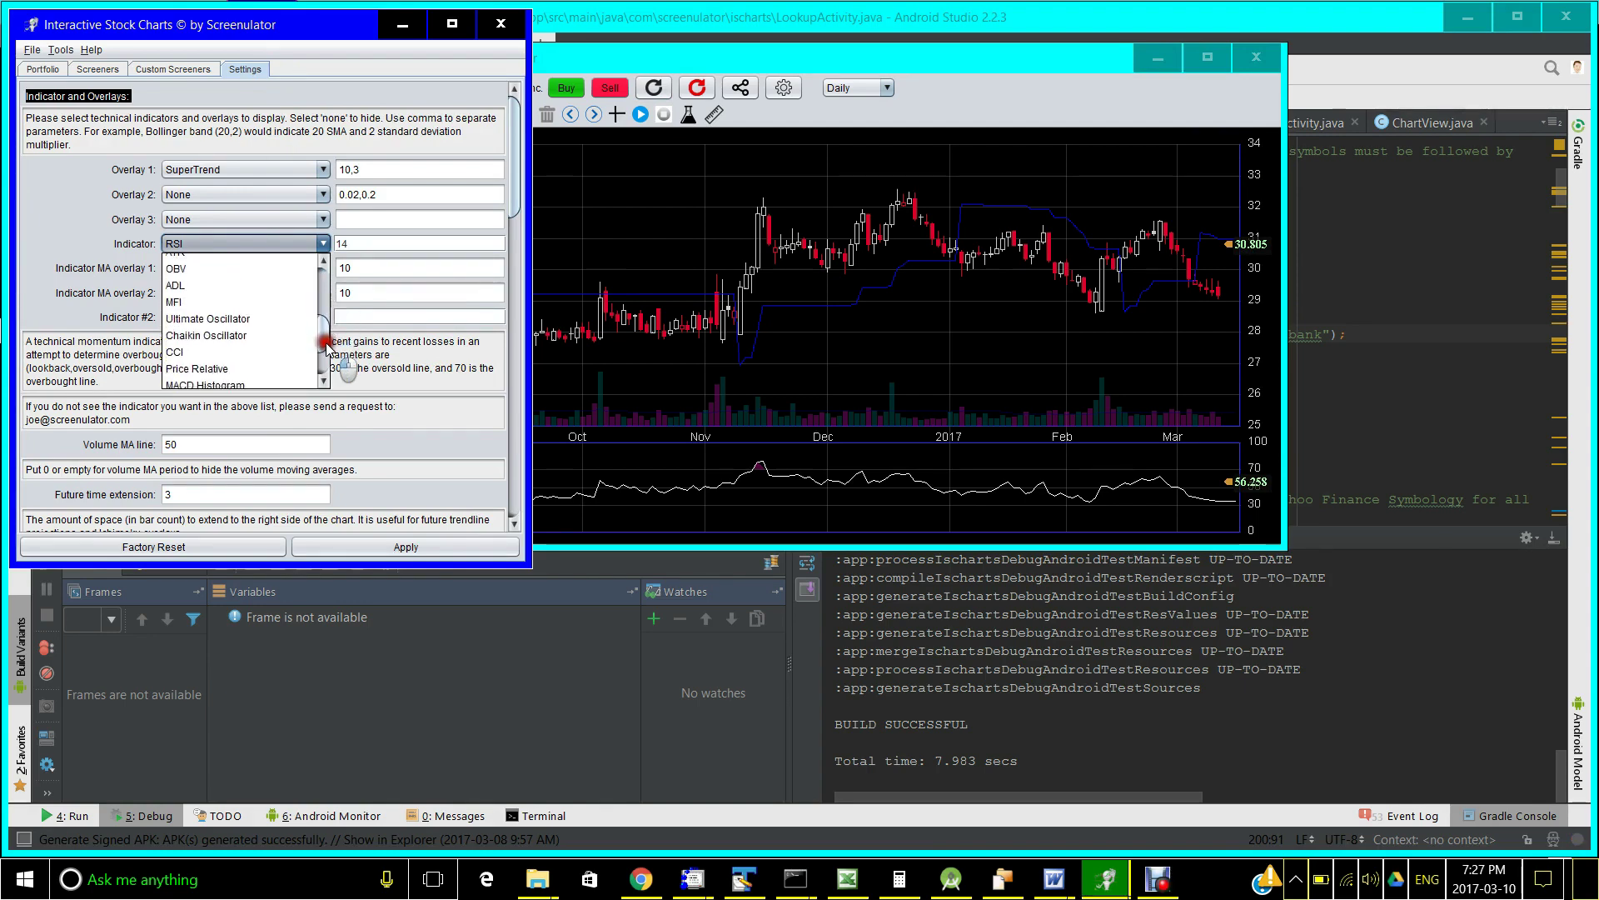
pyautogui.click(286, 359)
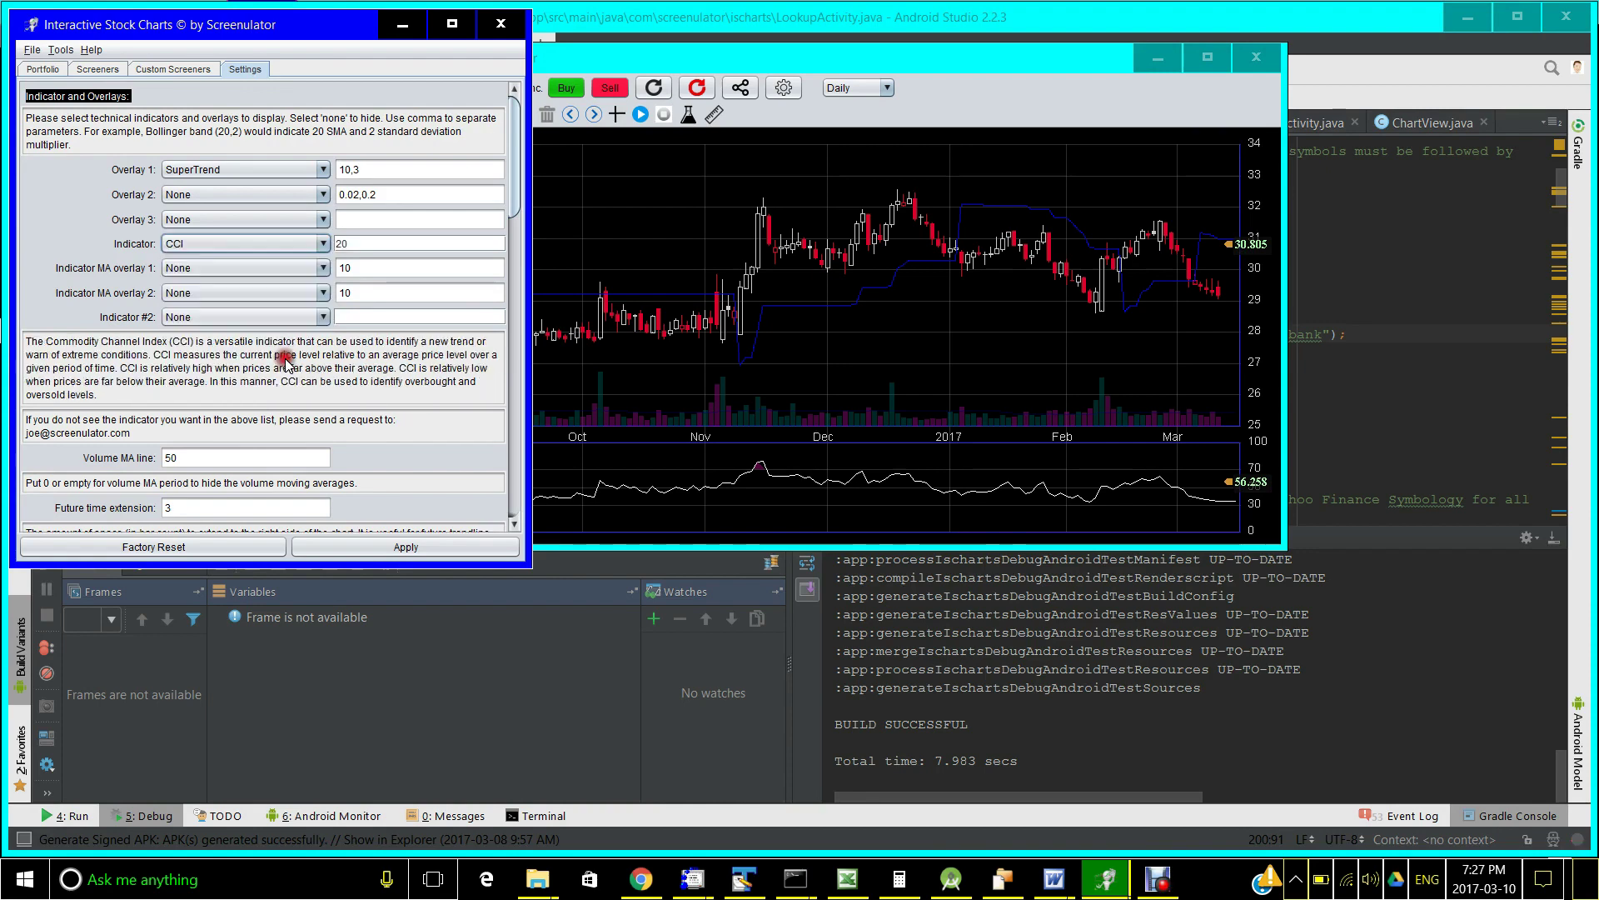
pyautogui.click(393, 541)
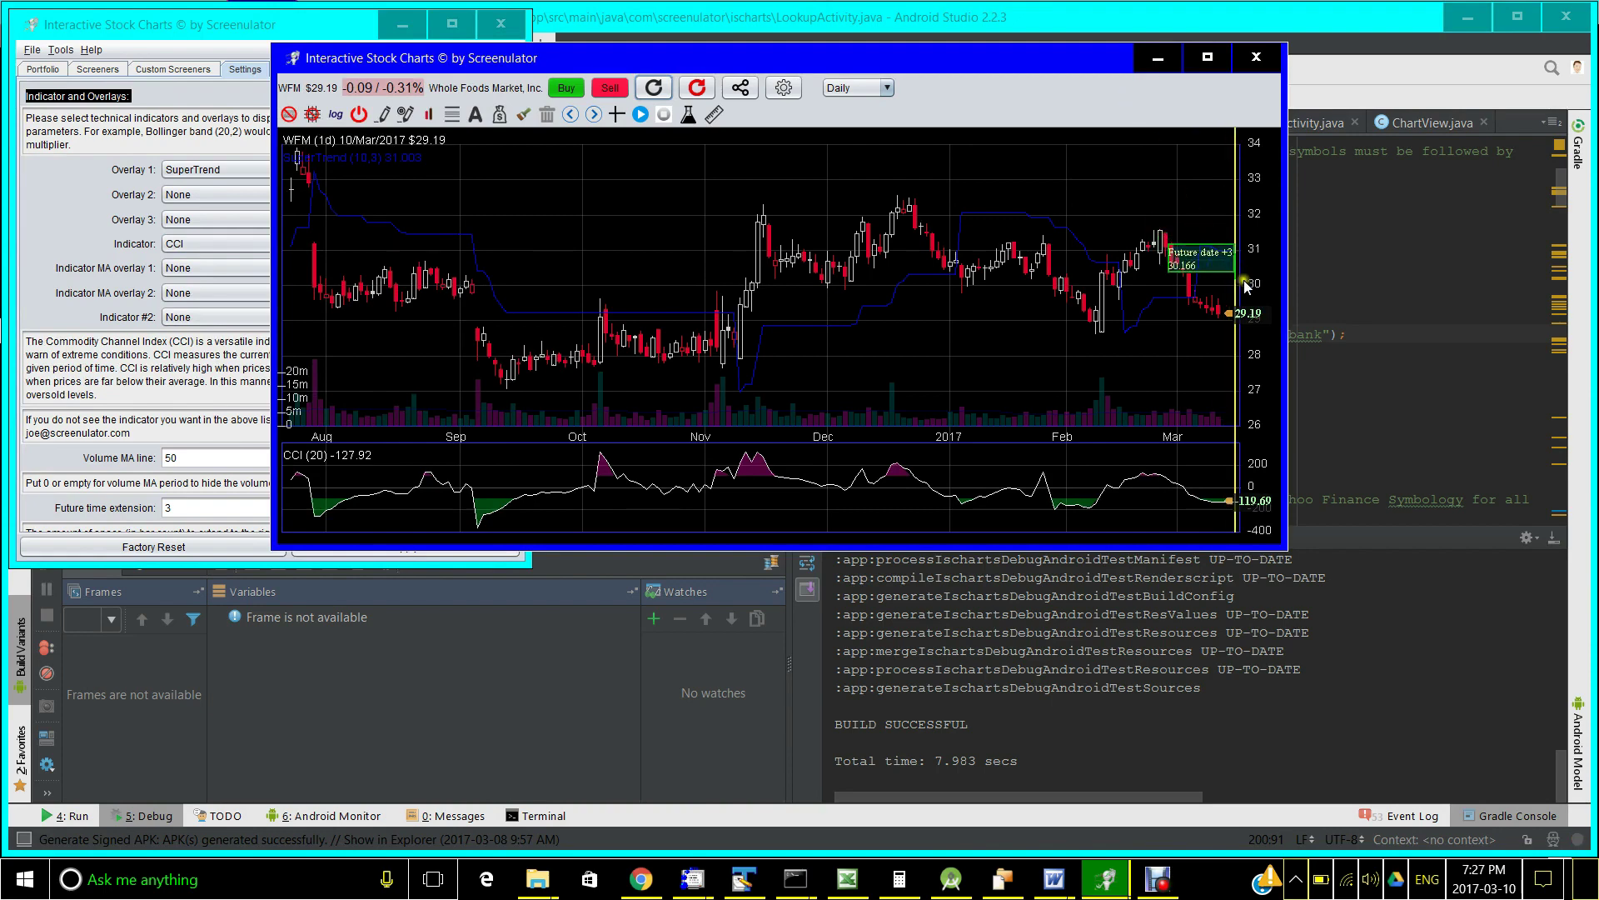
# Widen the CCI scale to ±400 and stretch the price scale up to 44, flattening the candles
pyautogui.click(1258, 318)
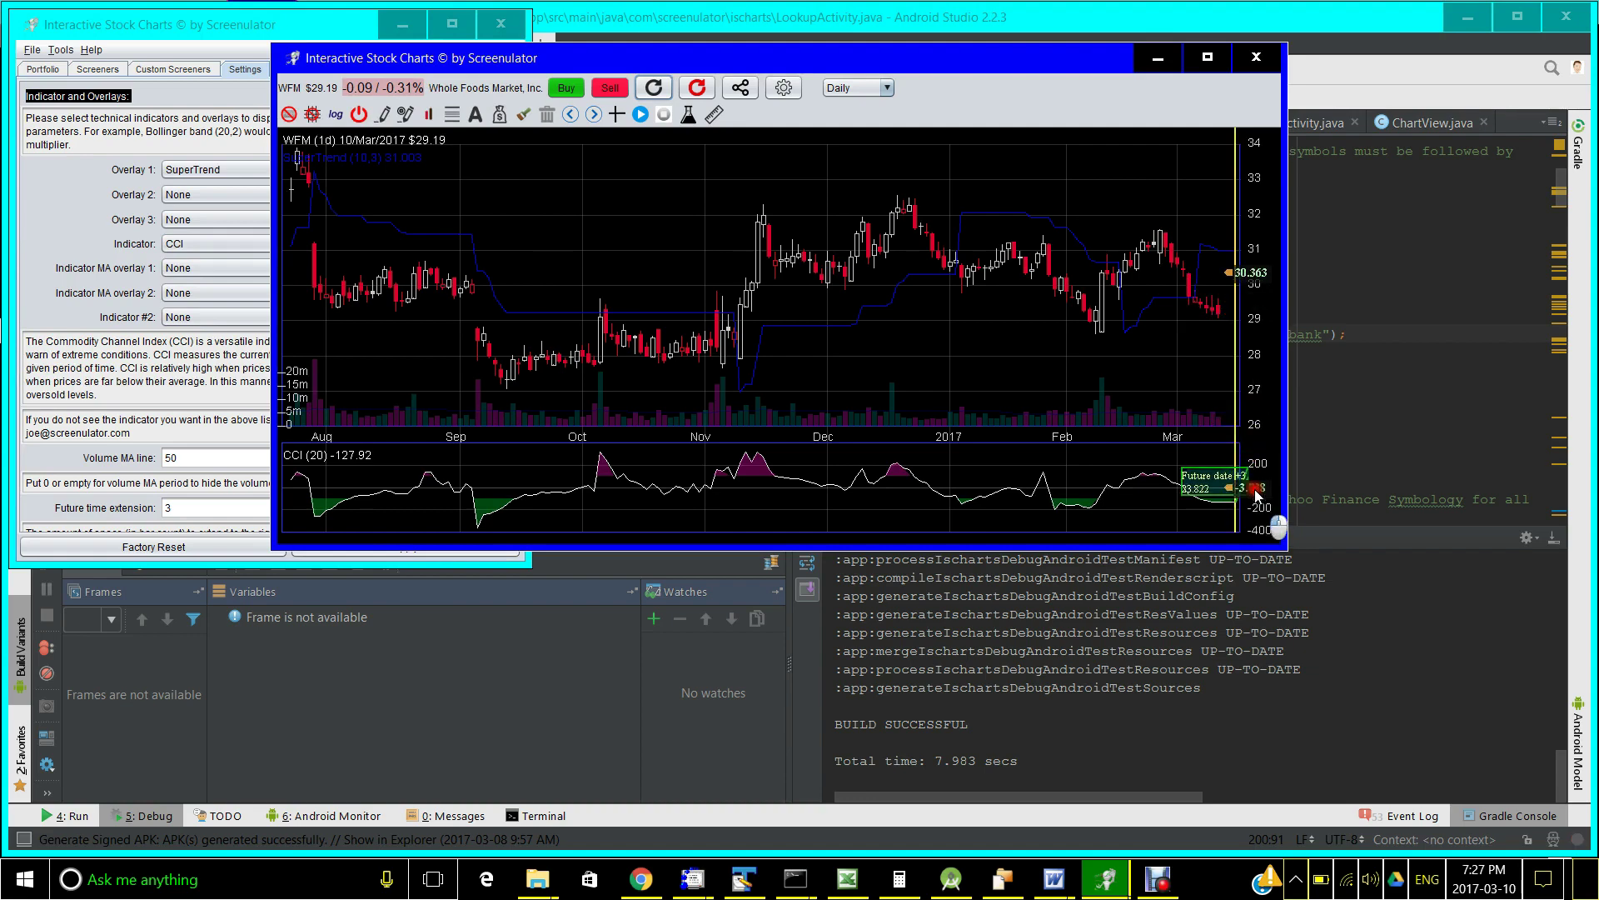
pyautogui.click(1256, 473)
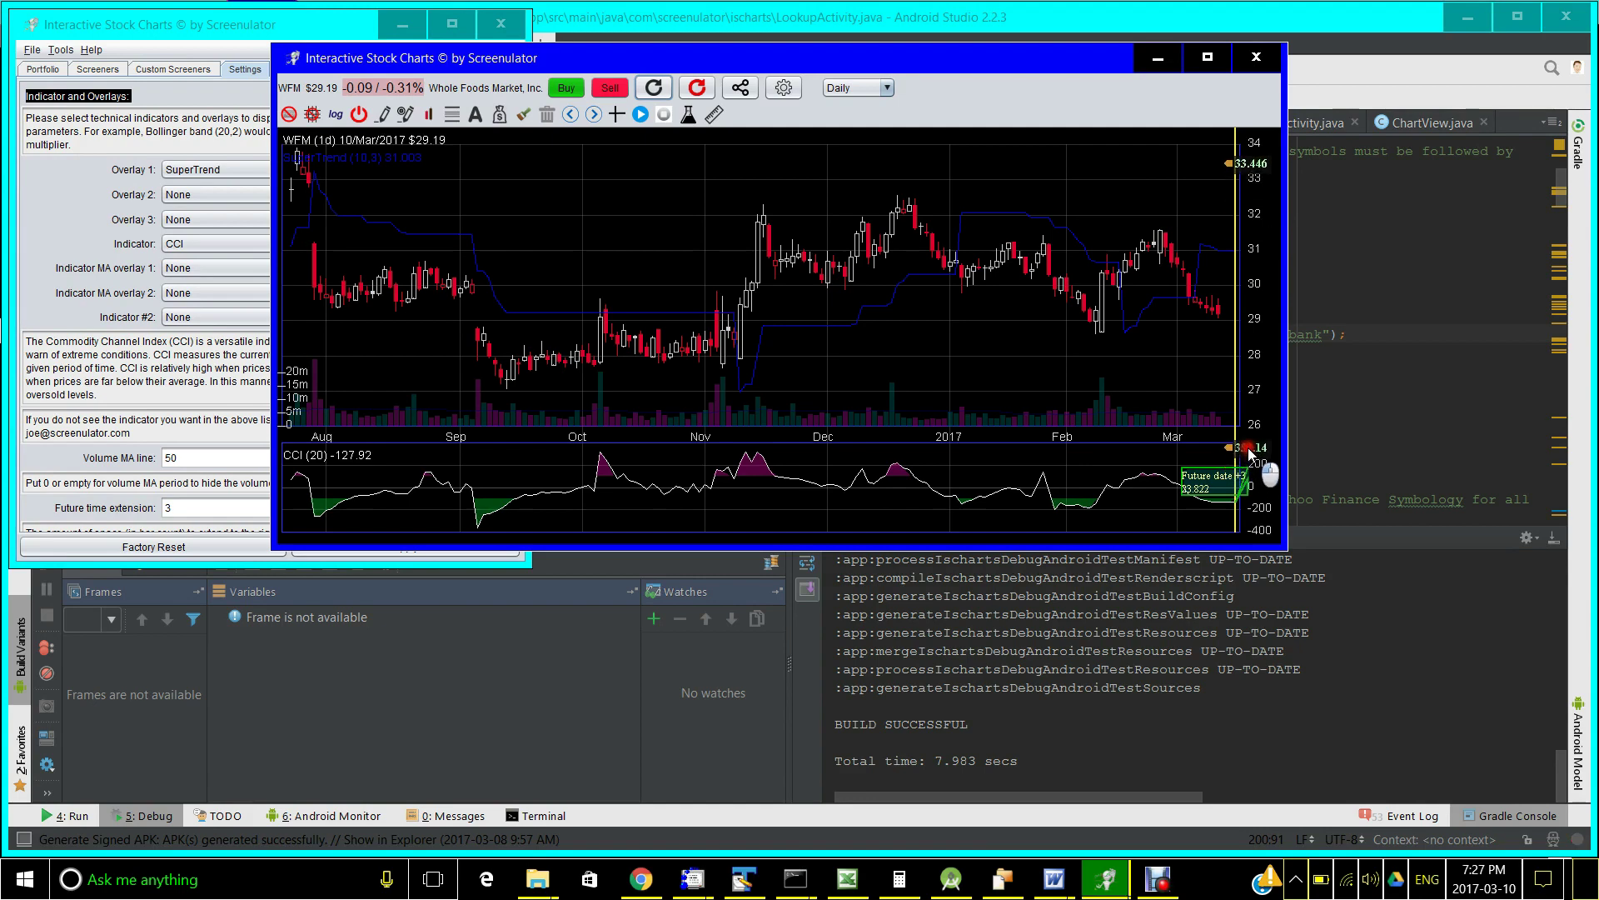
pyautogui.click(1248, 448)
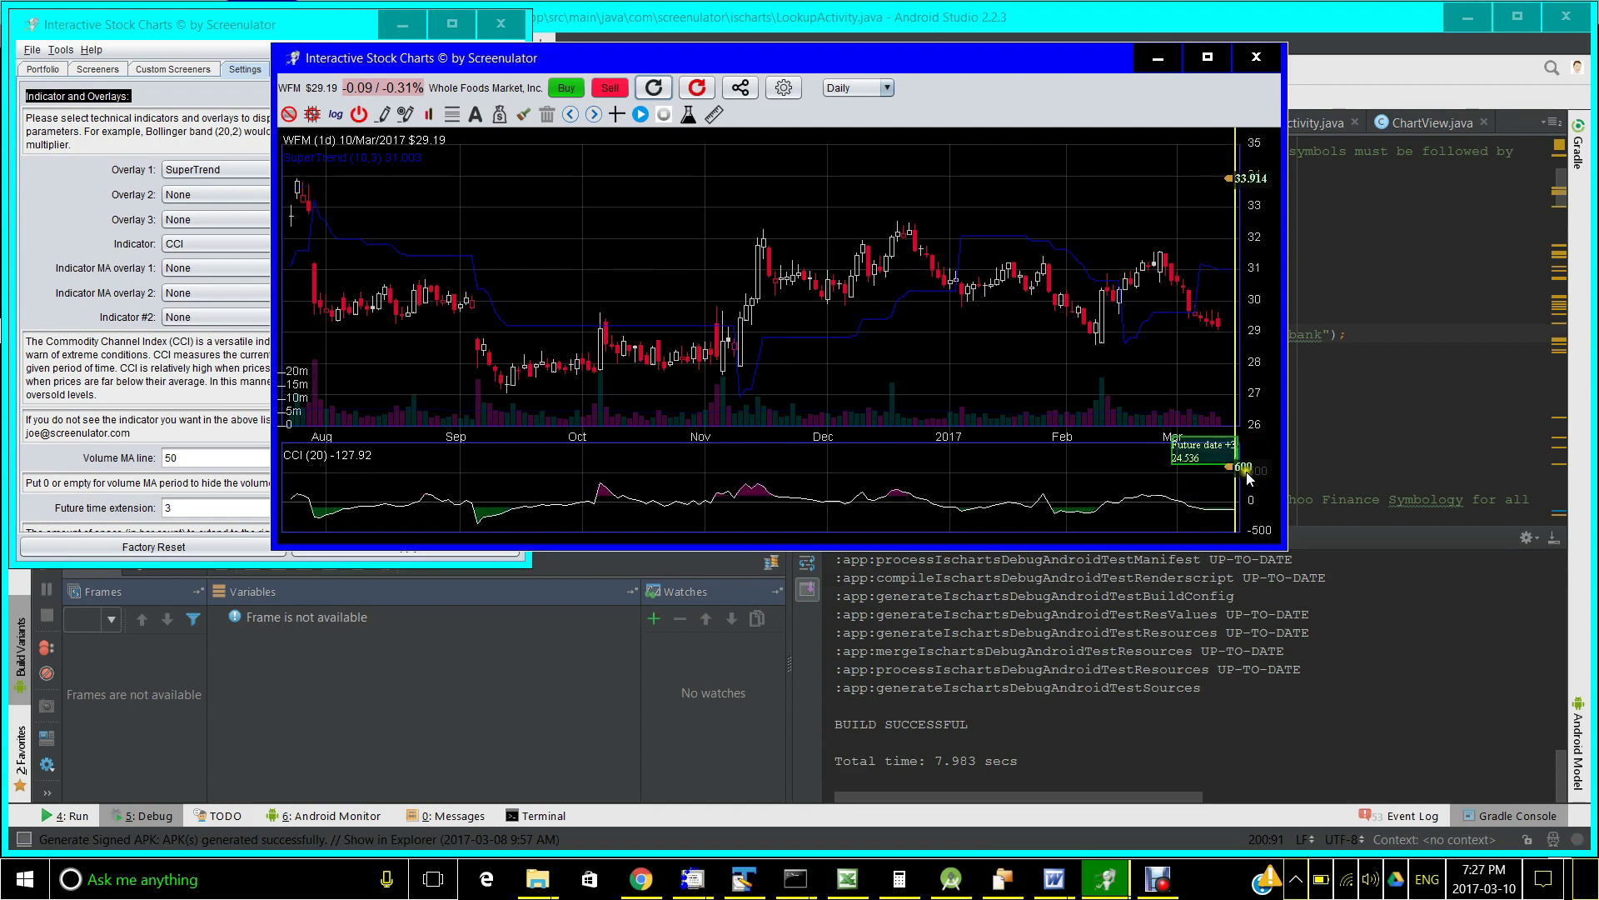
pyautogui.click(1247, 467)
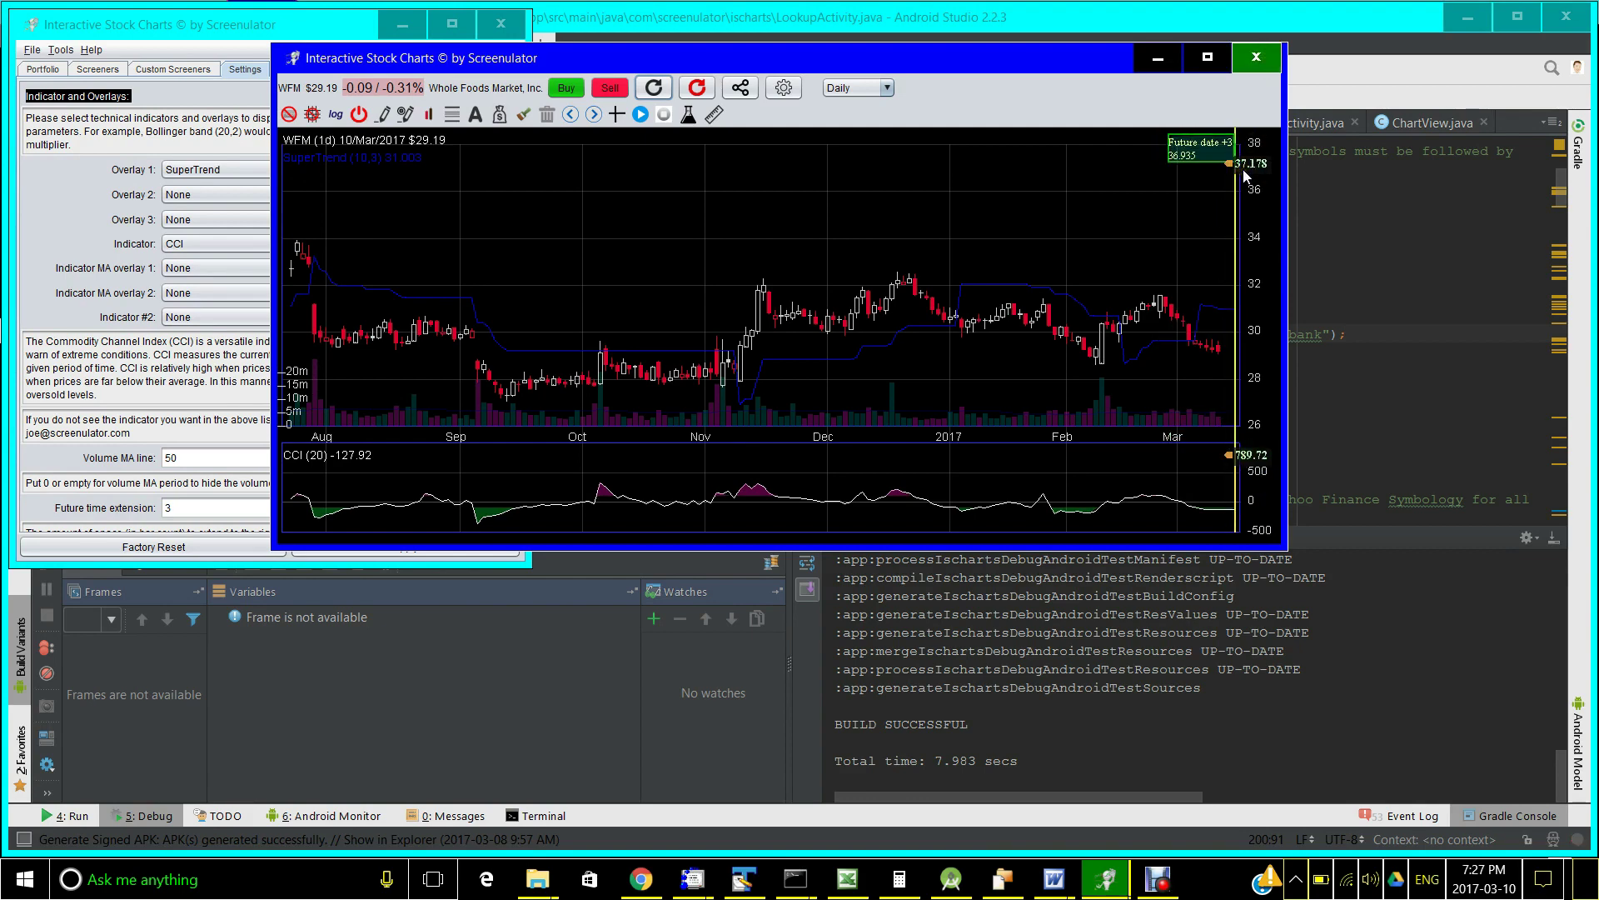
pyautogui.moveTo(1245, 169); pyautogui.dragTo(1245, 175)
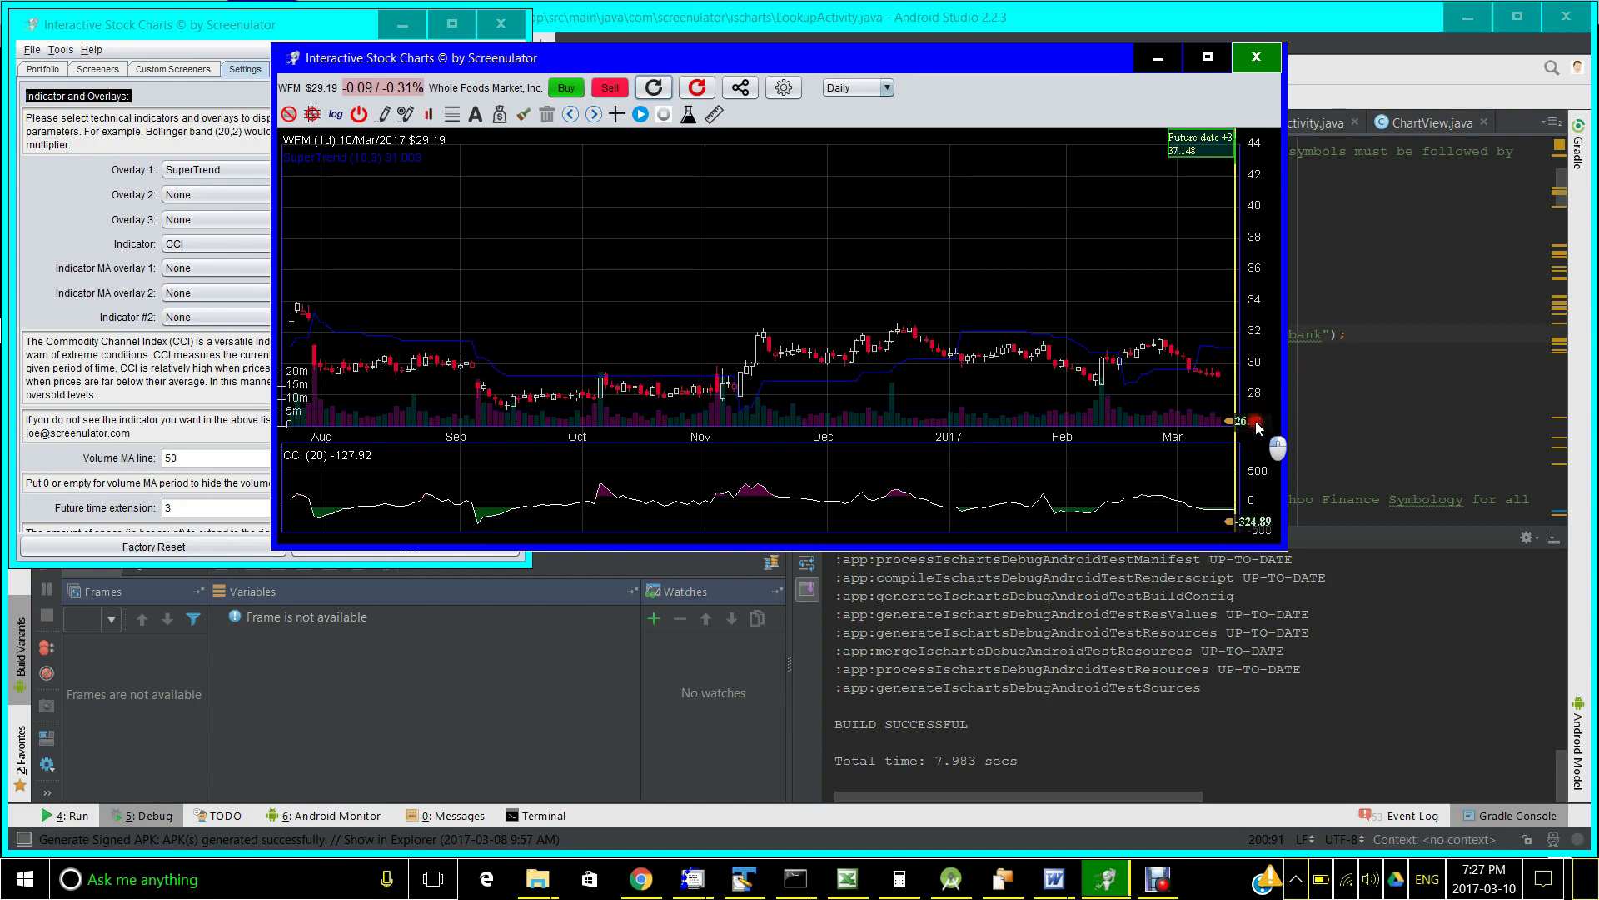
pyautogui.moveTo(1254, 418); pyautogui.dragTo(1256, 432)
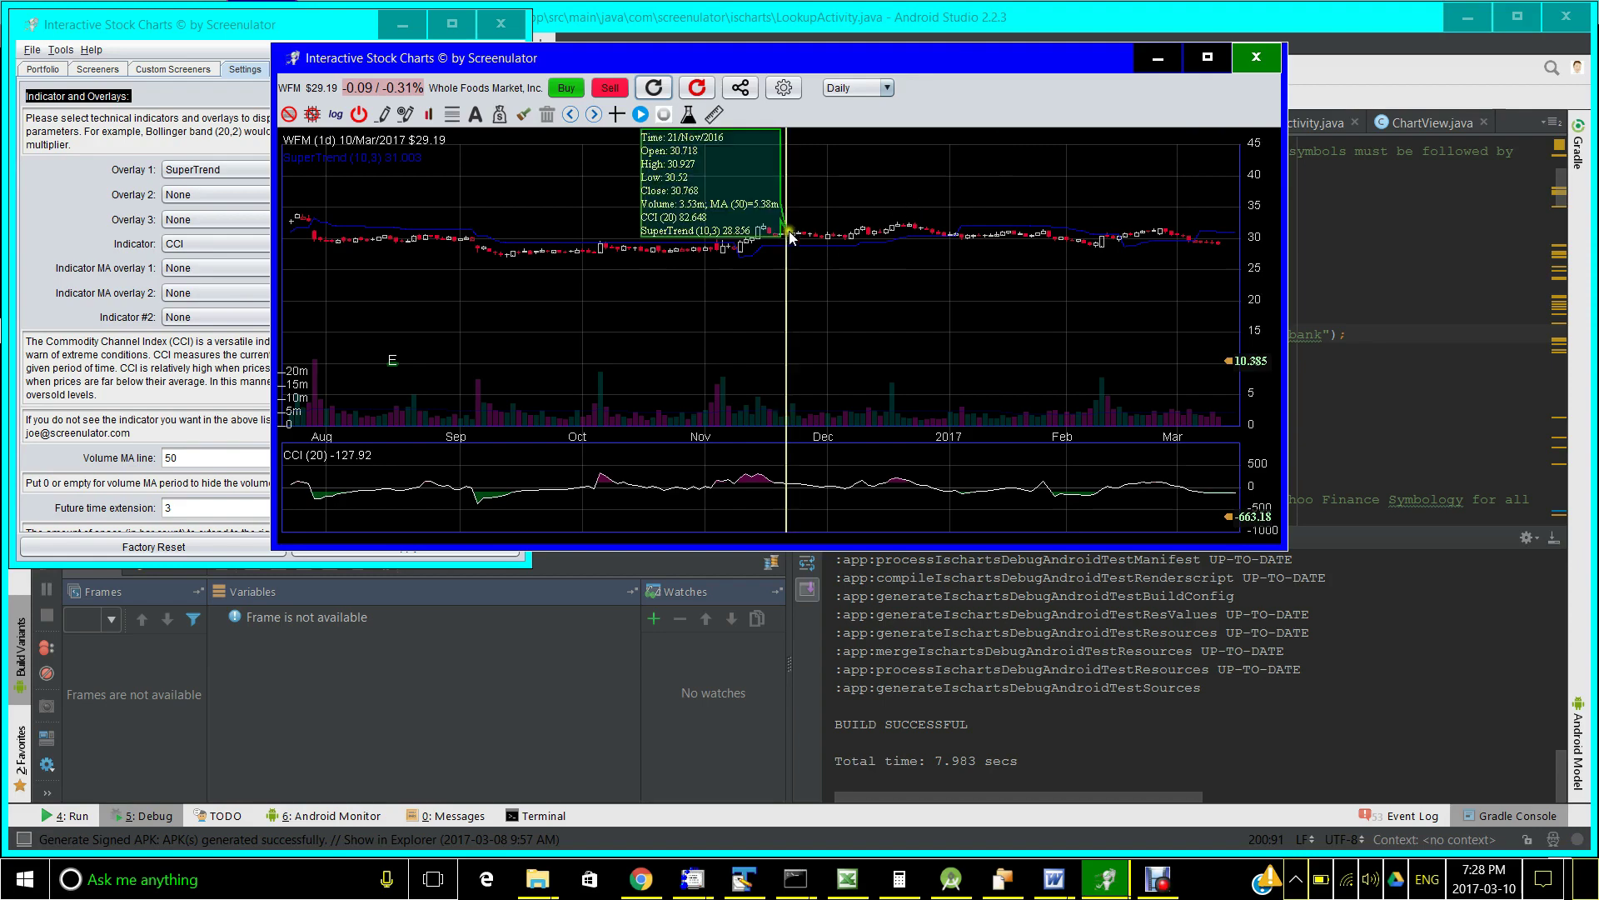
# Reset the price scale to 26–34, raise the projected price to 31.349, and press Alt+Tab
pyautogui.click(656, 93)
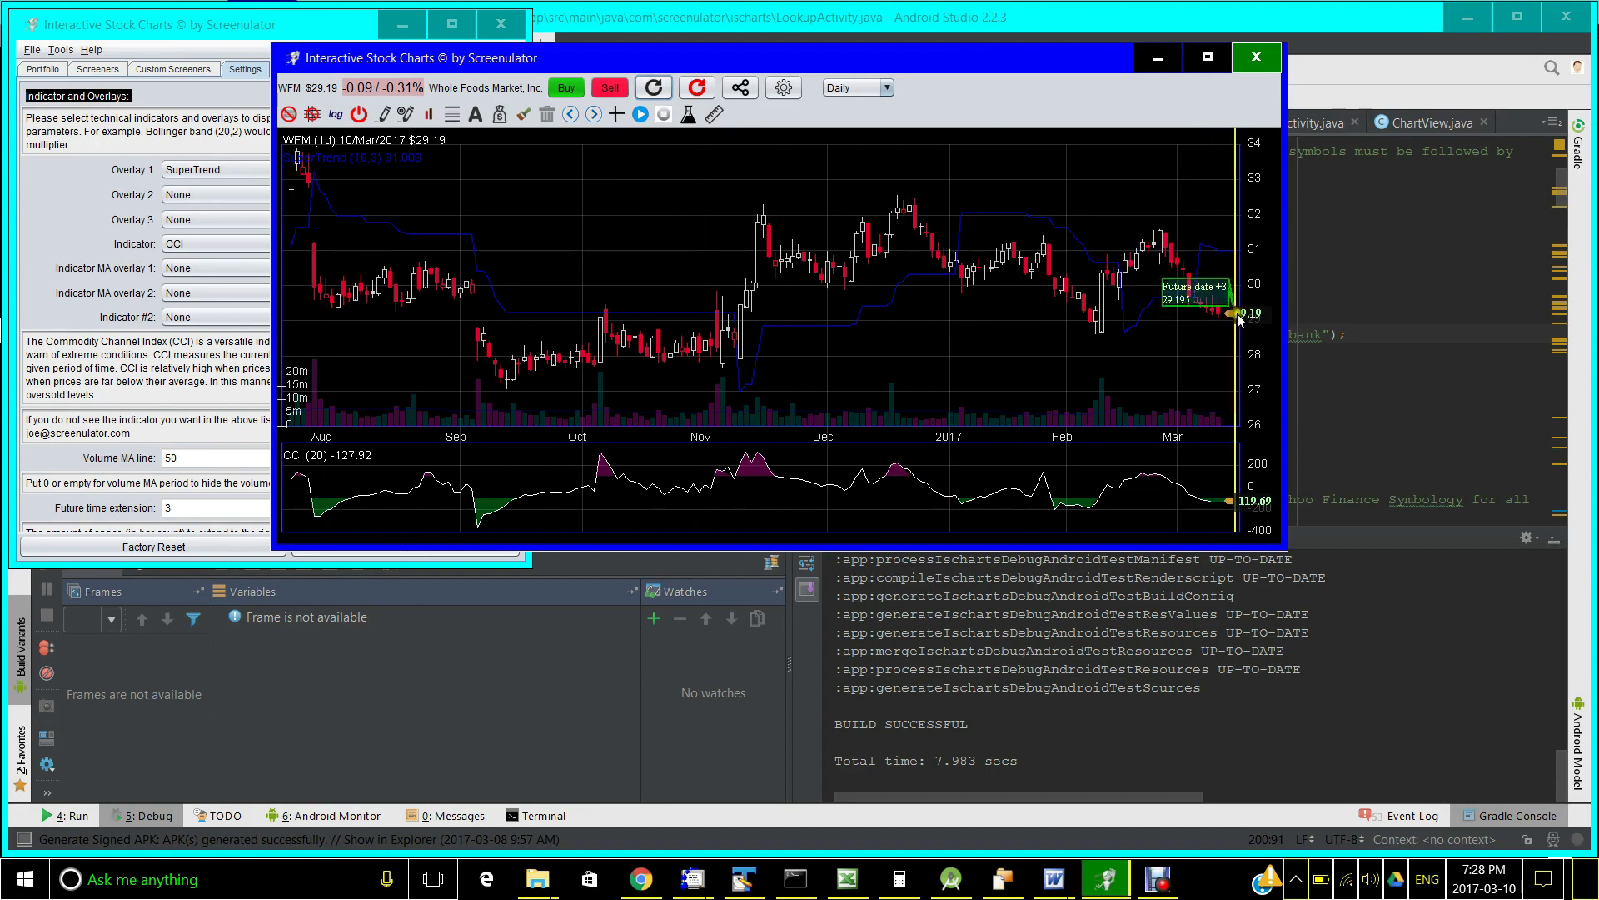
pyautogui.moveTo(1236, 321); pyautogui.dragTo(1231, 273)
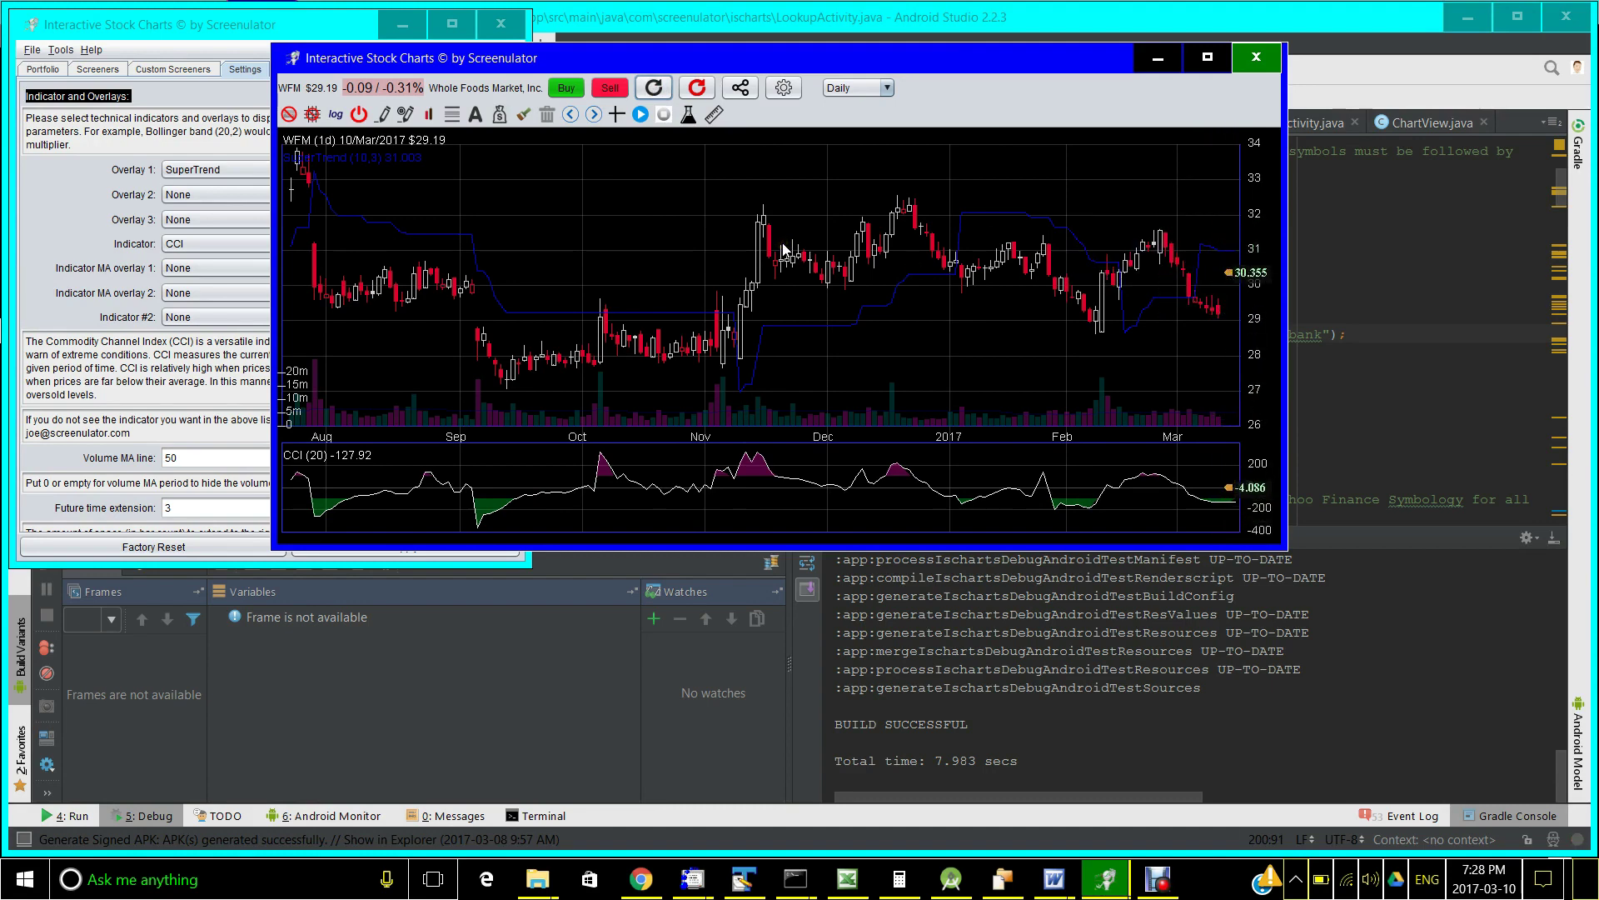
pyautogui.hotkey('alt', 'Tab')
pyautogui.hotkey('alt', 'Tab')
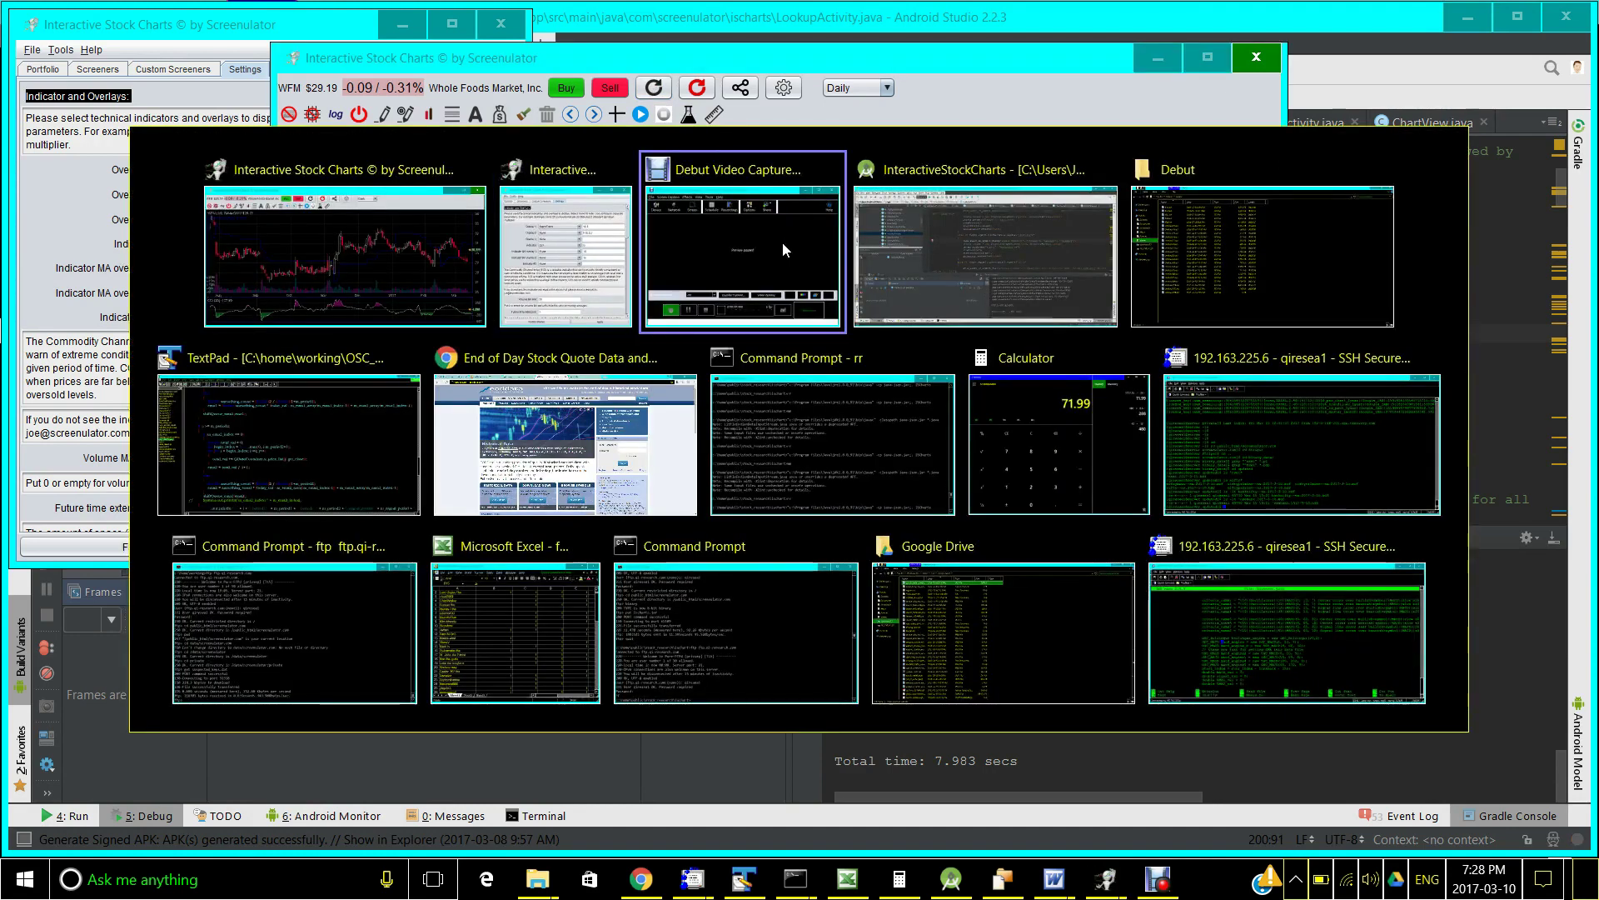